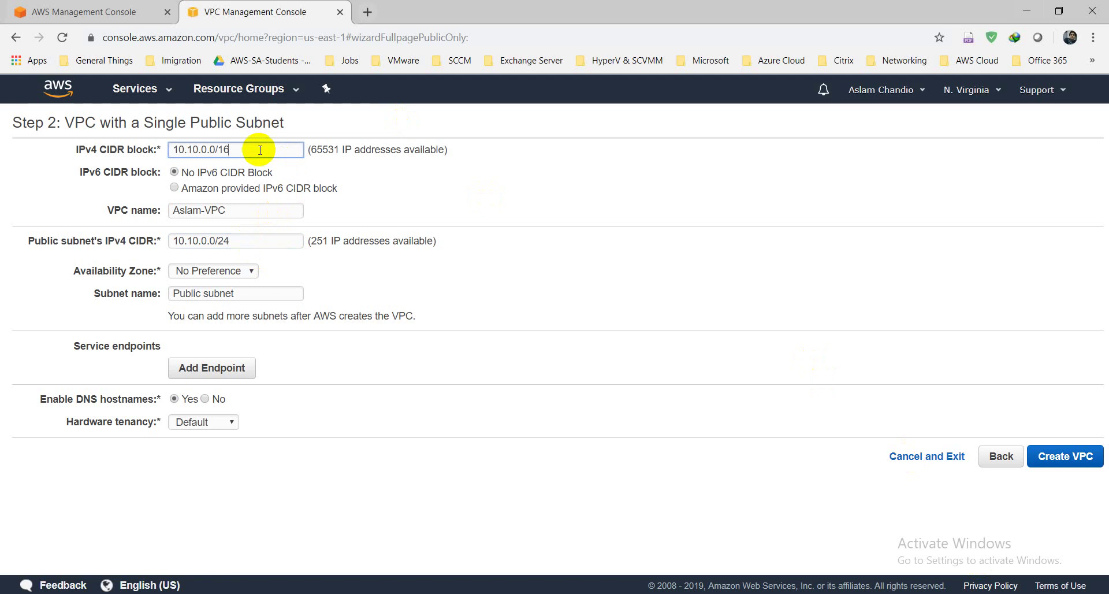
# Step: Set the public subnet's IPv4 CIDR to 10.10.1.0/24
pyautogui.click(279, 211)
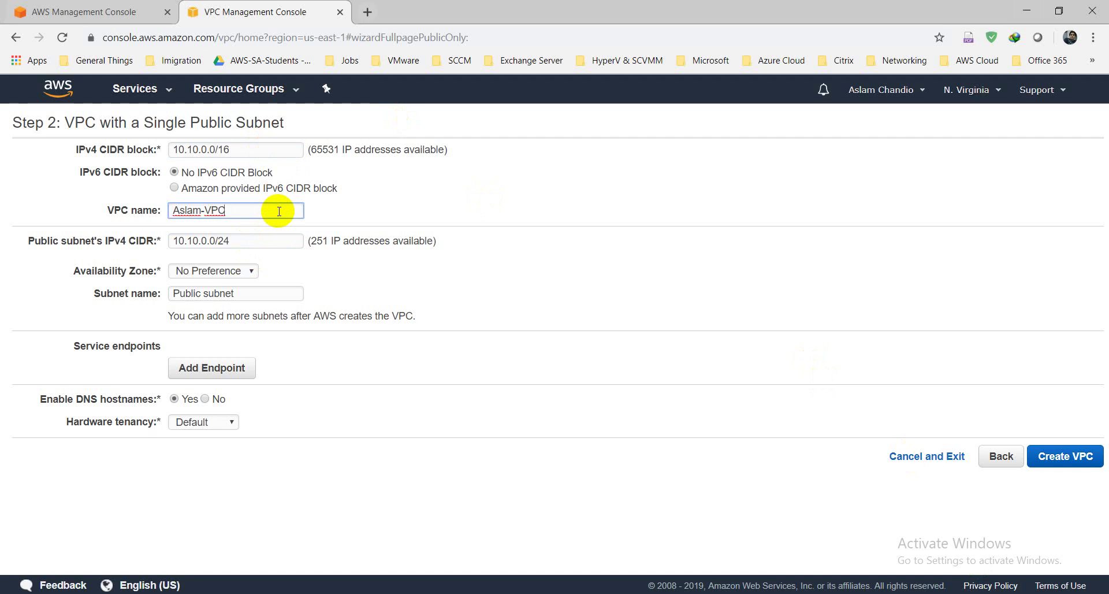
pyautogui.click(268, 240)
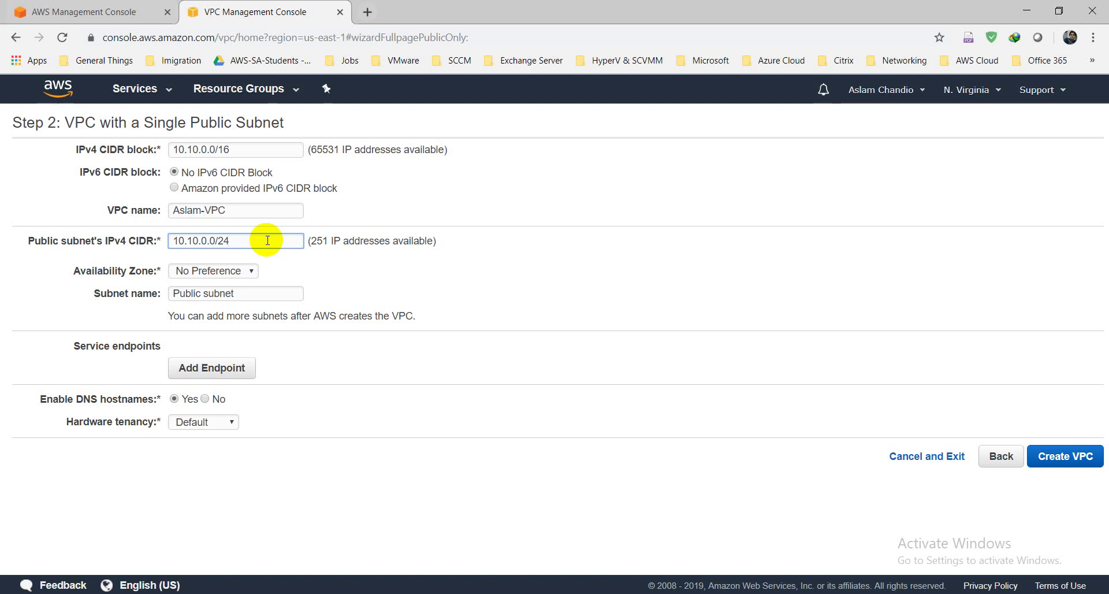
pyautogui.click(211, 240)
pyautogui.write('=1')
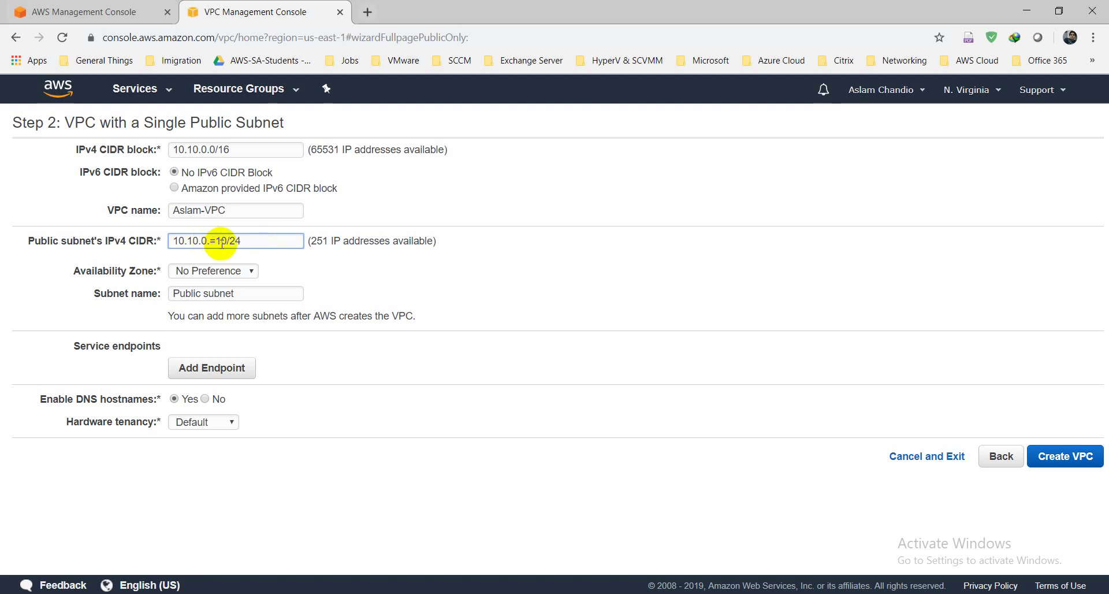
pyautogui.press('BackSpace')
pyautogui.press('BackSpace')
pyautogui.press('BackSpace')
pyautogui.press('BackSpace')
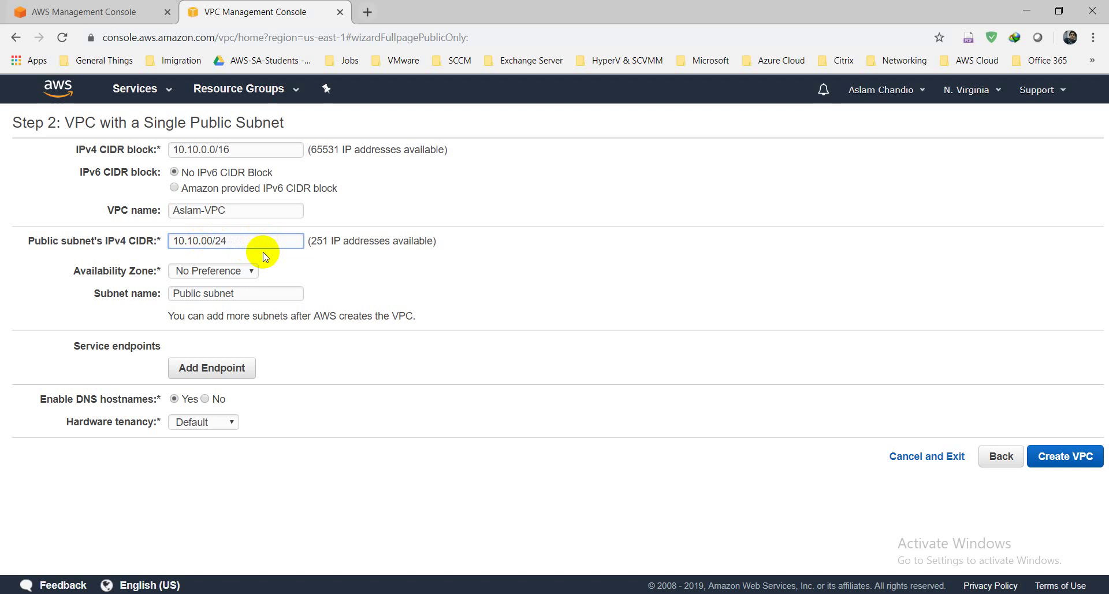
pyautogui.write('1')
pyautogui.write('.')
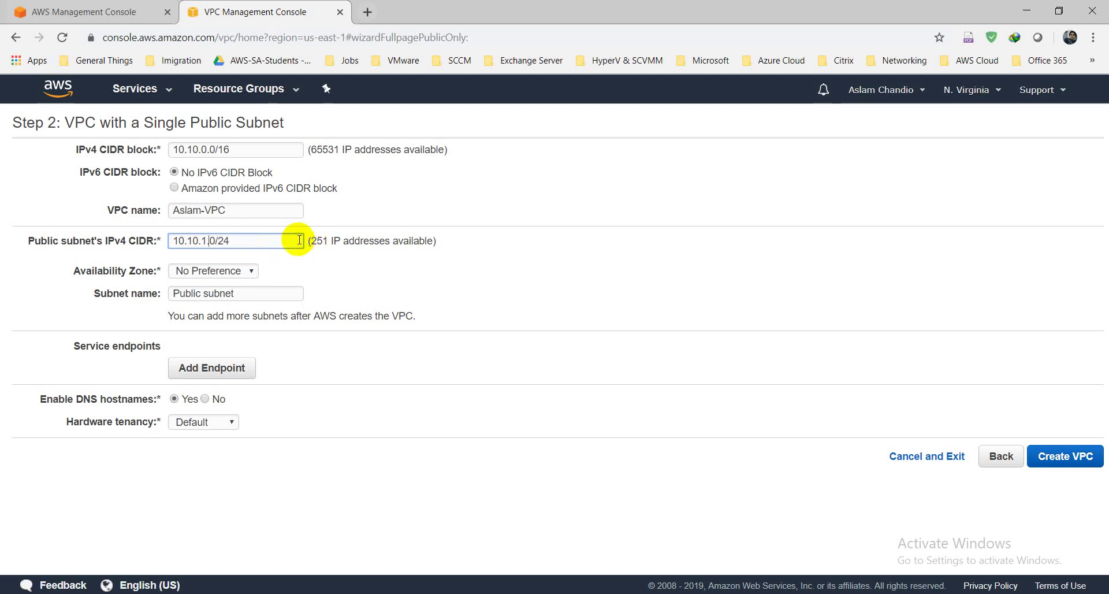
# Step: Try the /20 prefix for the public subnet, making its IPv4 CIDR 10.10.1.0/20
pyautogui.click(298, 240)
pyautogui.write('0')
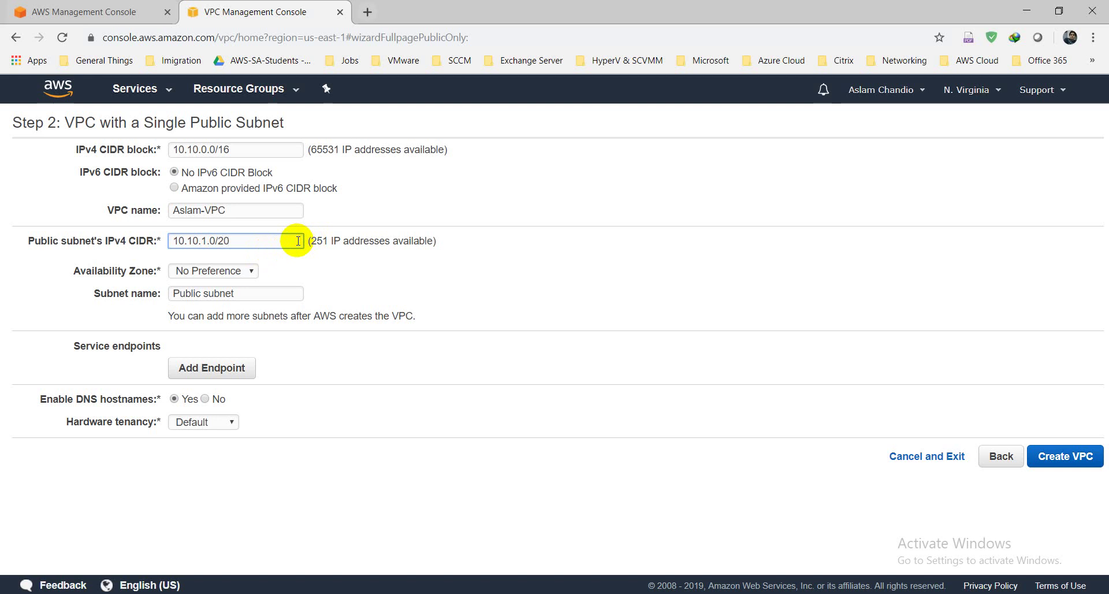
pyautogui.click(364, 277)
pyautogui.click(250, 243)
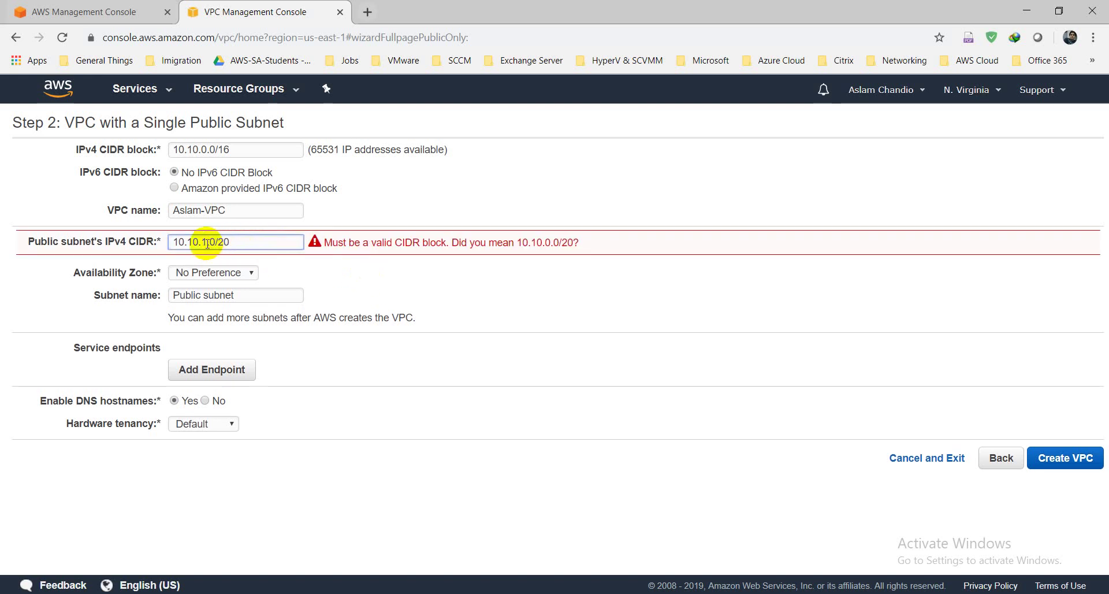
# Step: Change the public subnet's IPv4 CIDR to 10.10.0.0/20 and have the entry checked
pyautogui.press('BackSpace')
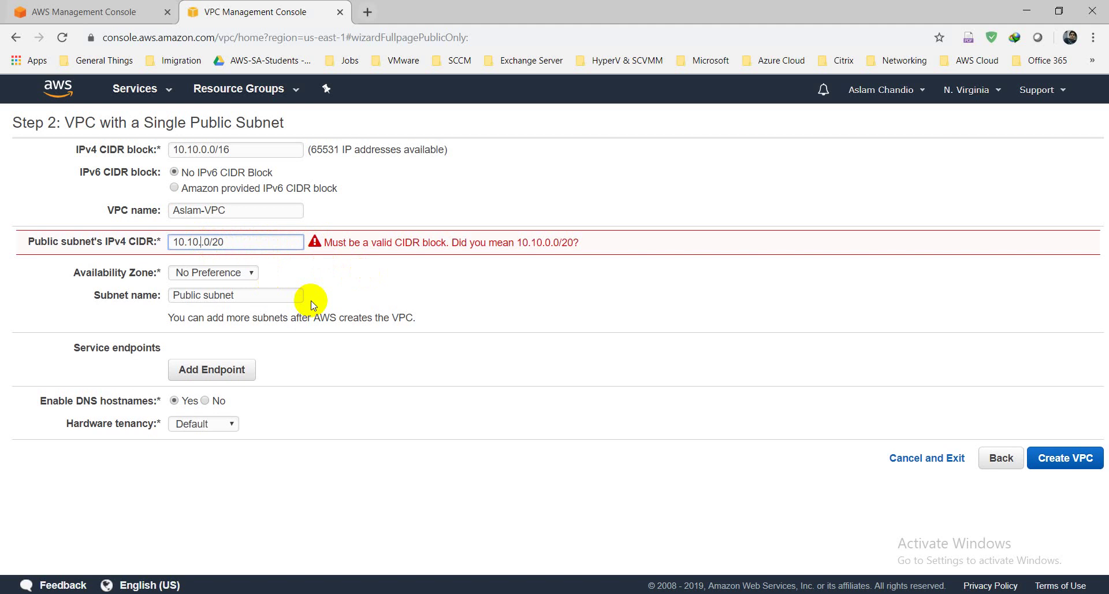
pyautogui.click(430, 271)
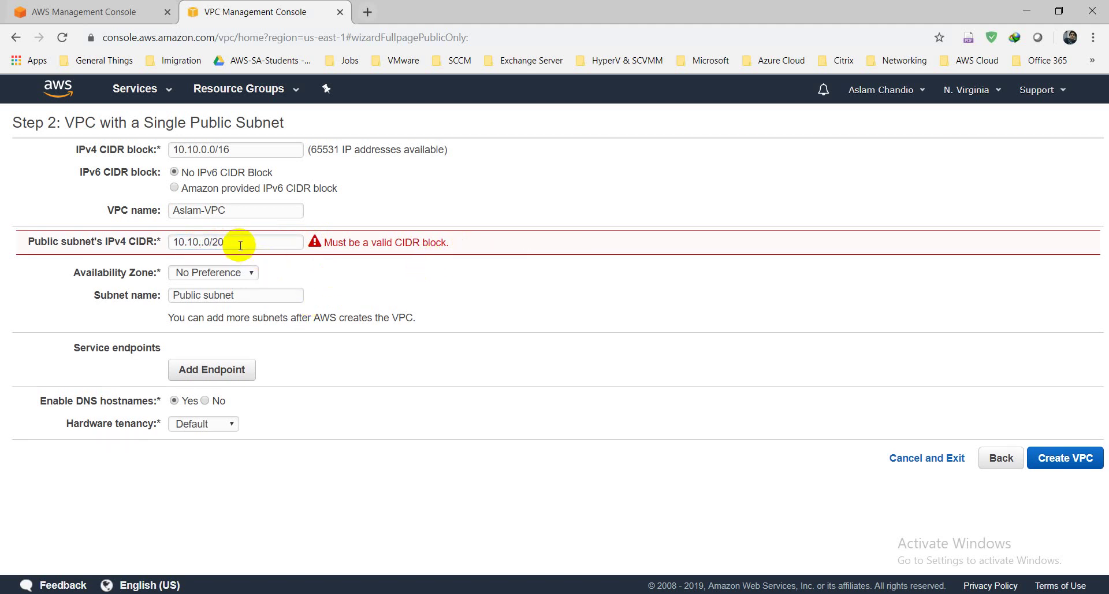
pyautogui.click(207, 246)
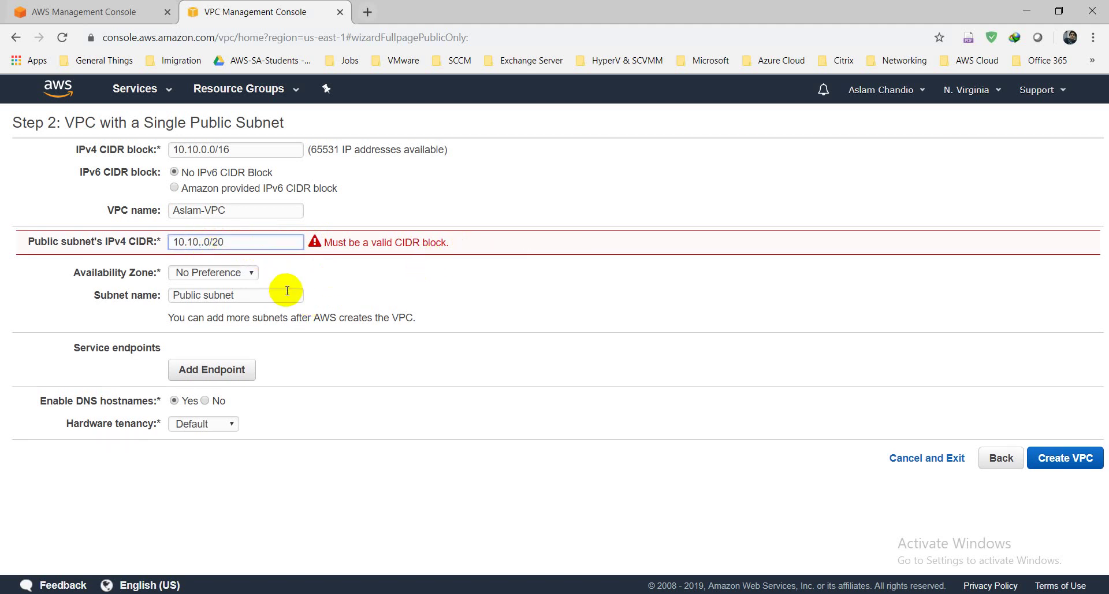
pyautogui.press('BackSpace')
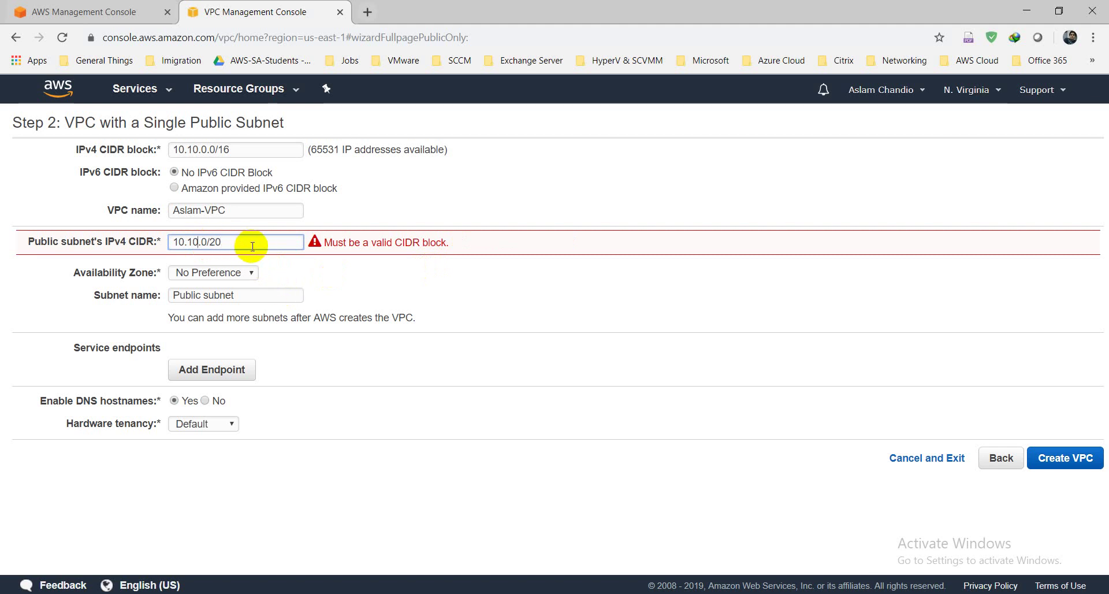
pyautogui.write('.0')
pyautogui.press('BackSpace')
pyautogui.write('0')
pyautogui.click(439, 241)
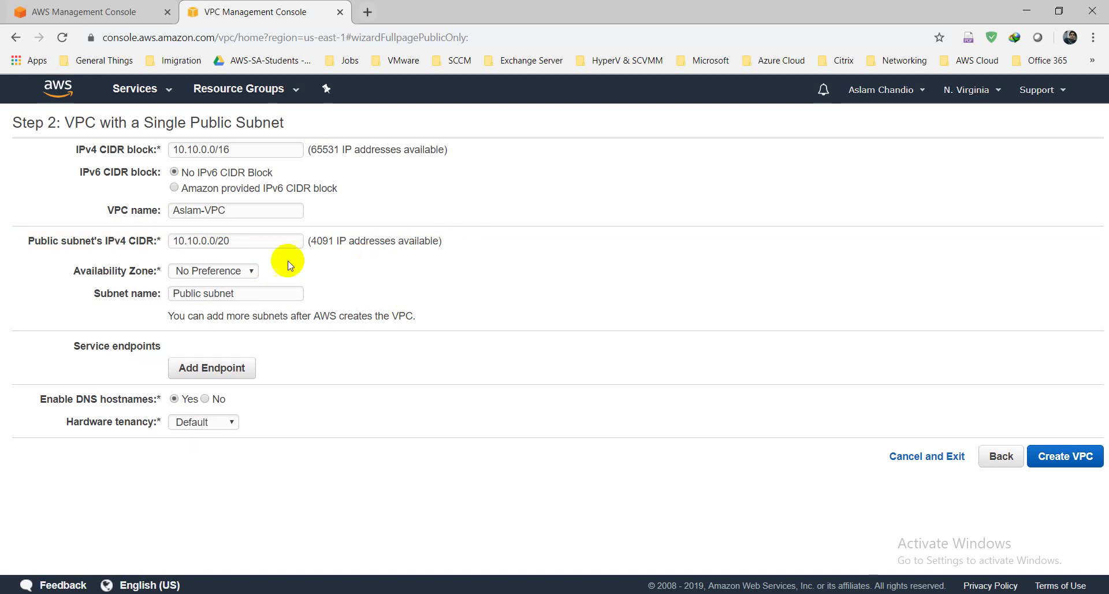
# Step: Replace the public subnet's /20 range with 10.10.1.0/24
pyautogui.click(208, 240)
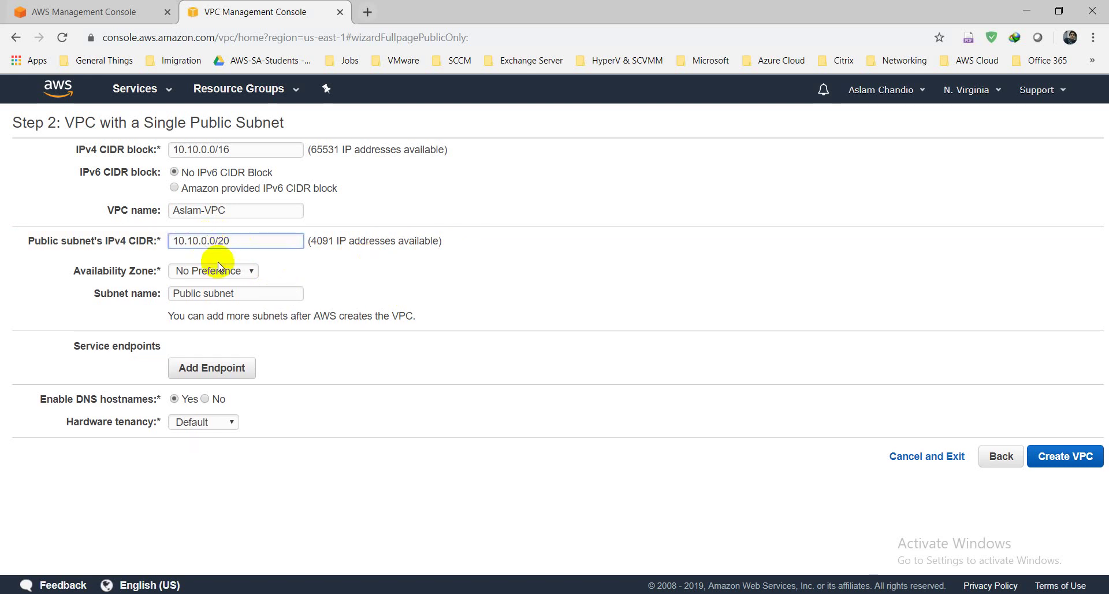
pyautogui.write('1')
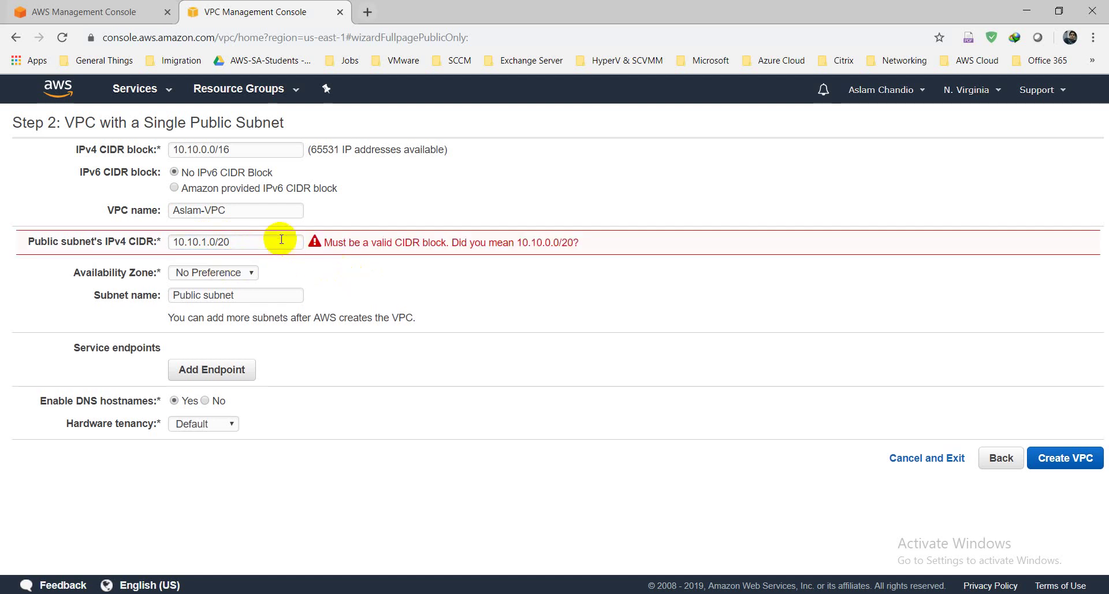
pyautogui.click(281, 241)
pyautogui.press('BackSpace')
pyautogui.write('4')
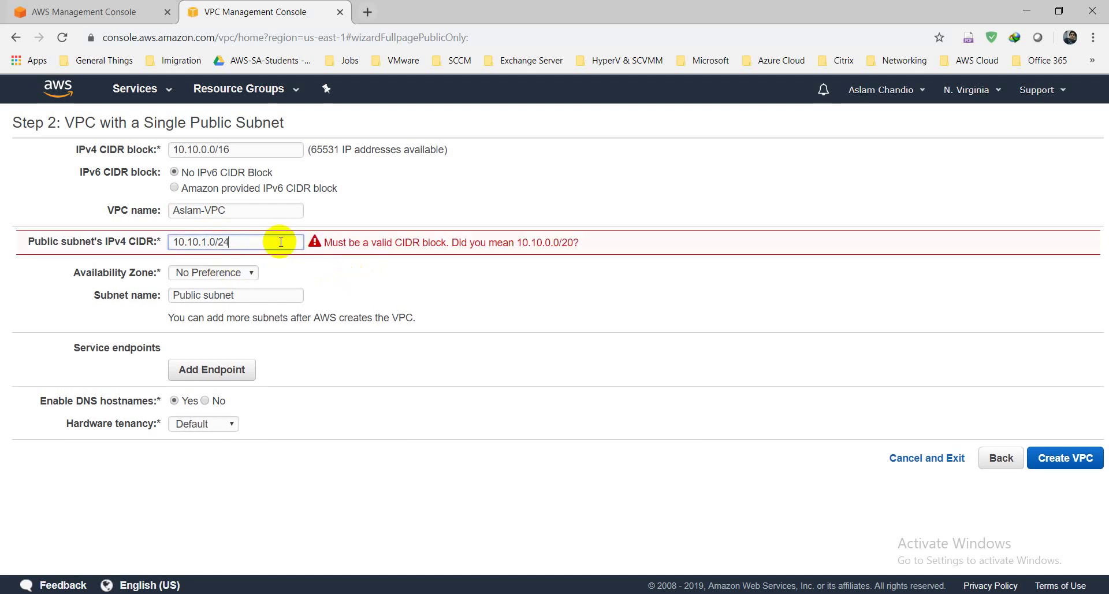
pyautogui.click(501, 267)
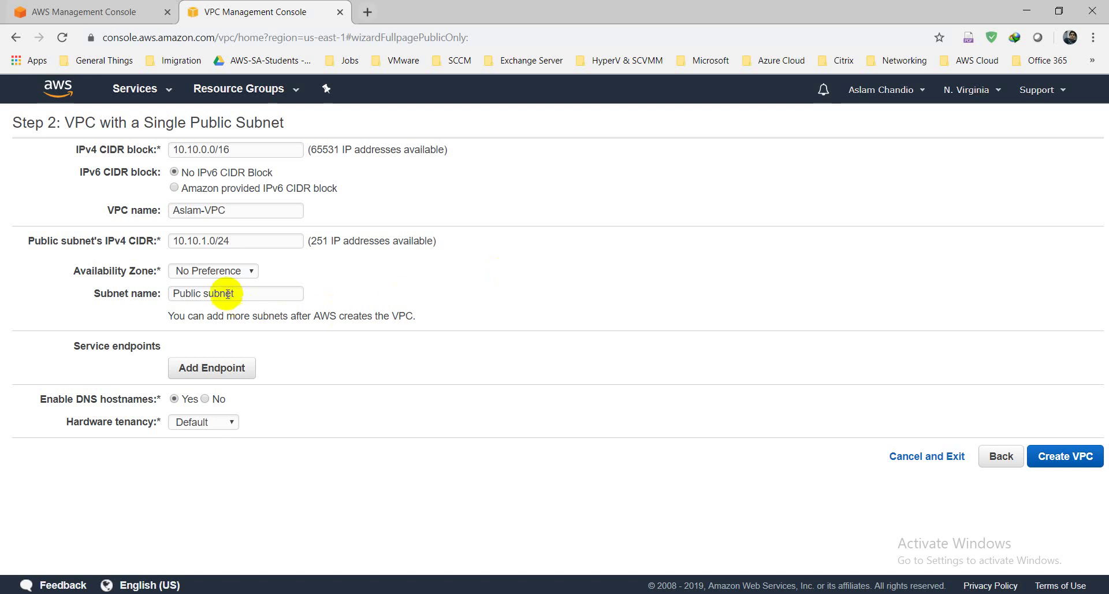
# Step: Place the public subnet in availability zone us-east-1a and name it PublicSubnet-1
pyautogui.click(228, 272)
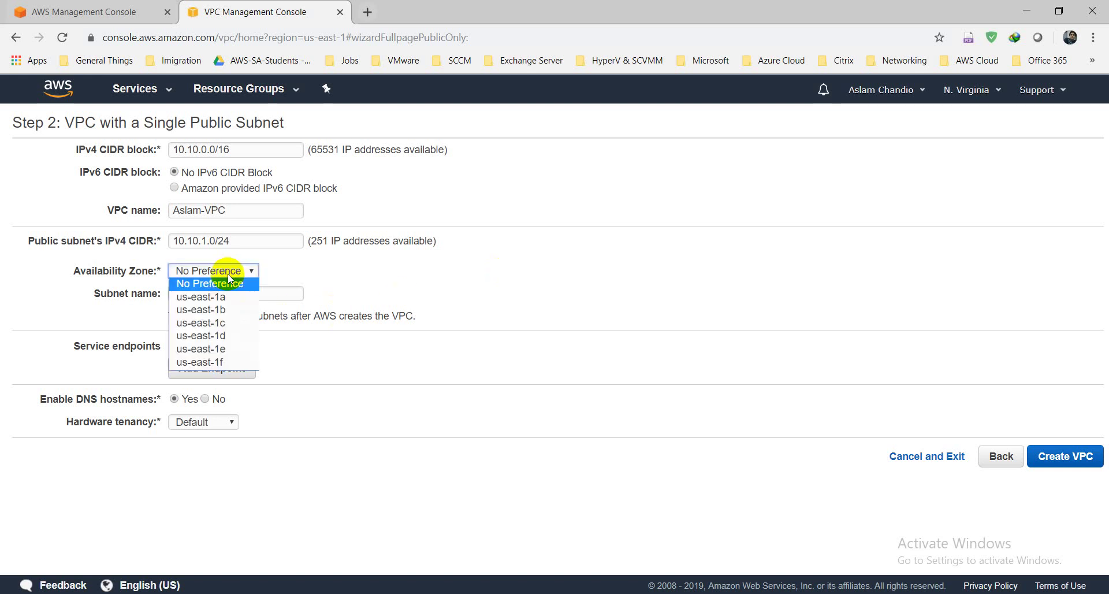
pyautogui.click(232, 297)
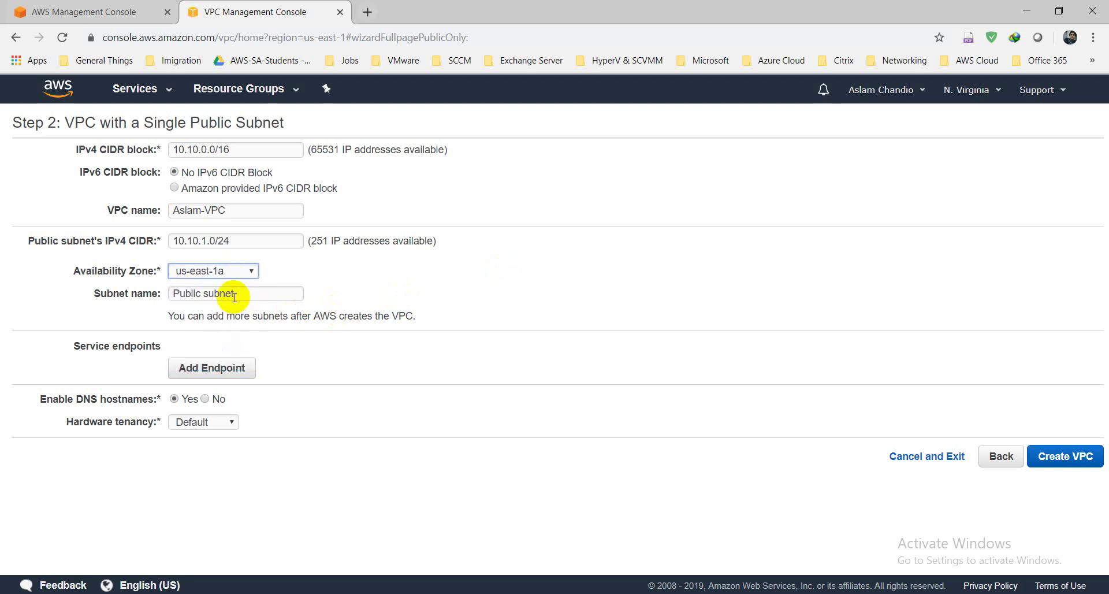
pyautogui.moveTo(254, 294); pyautogui.dragTo(132, 305)
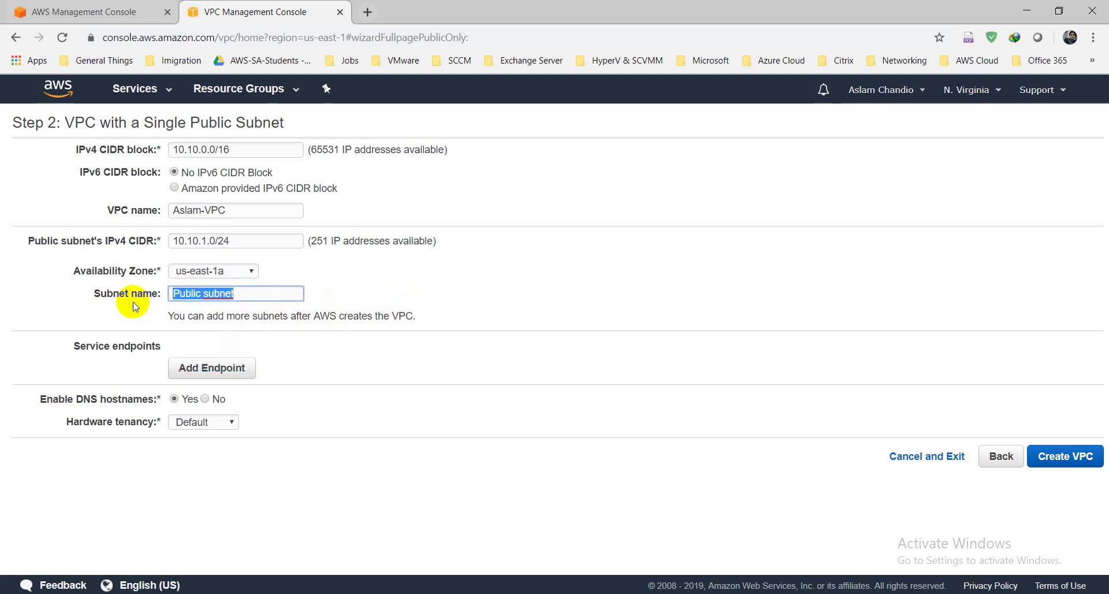
pyautogui.press('BackSpace')
pyautogui.write('Pu')
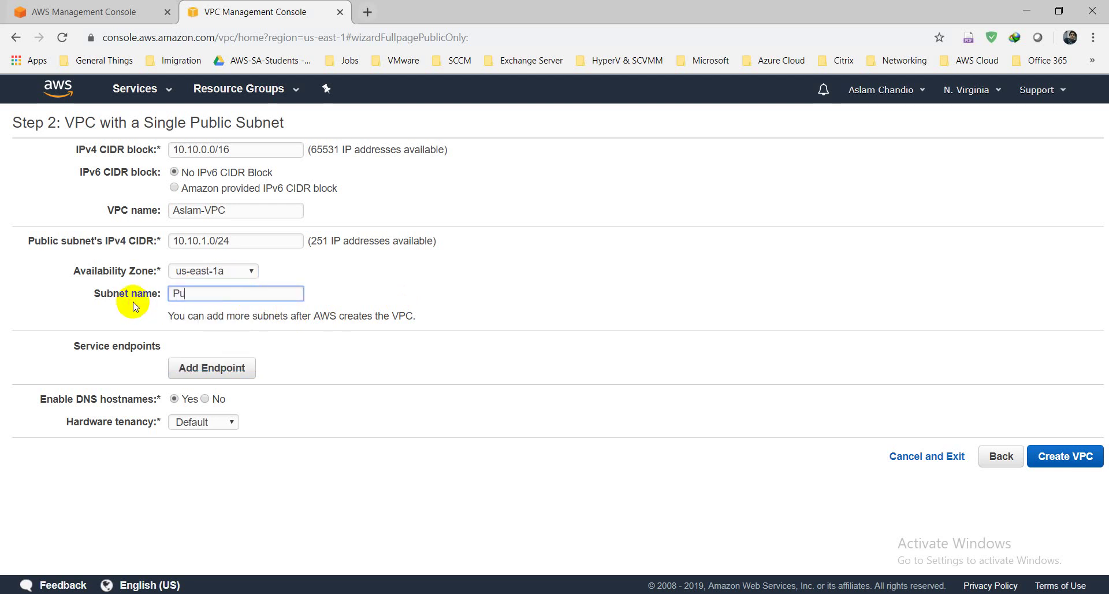
pyautogui.write('blicSubnet-1')
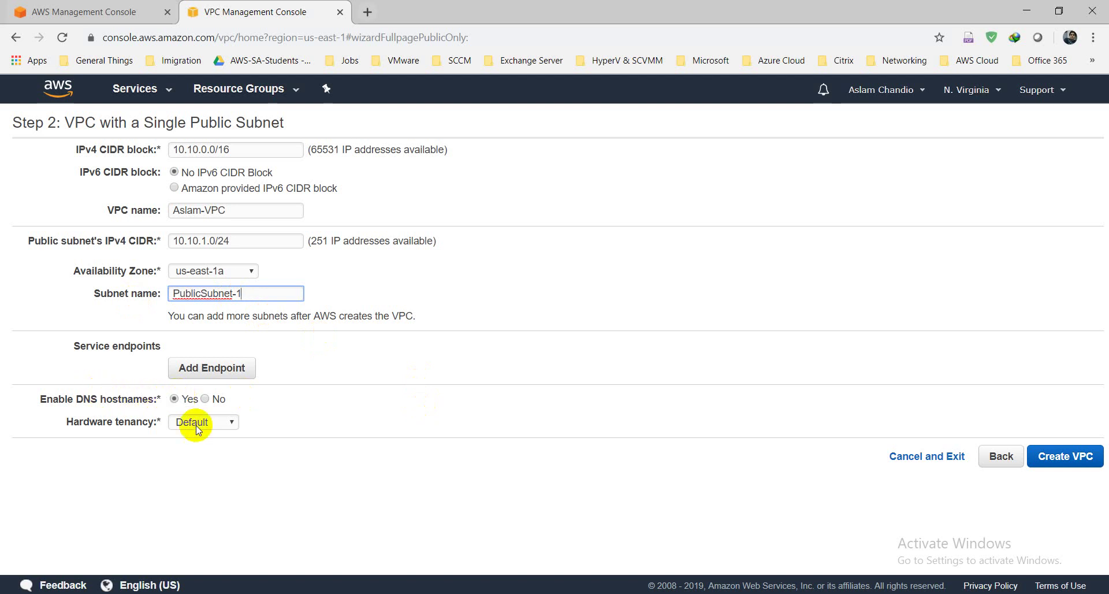
# Step: Keep hardware tenancy at Default, create the VPC, and acknowledge its creation
pyautogui.click(224, 422)
pyautogui.click(223, 423)
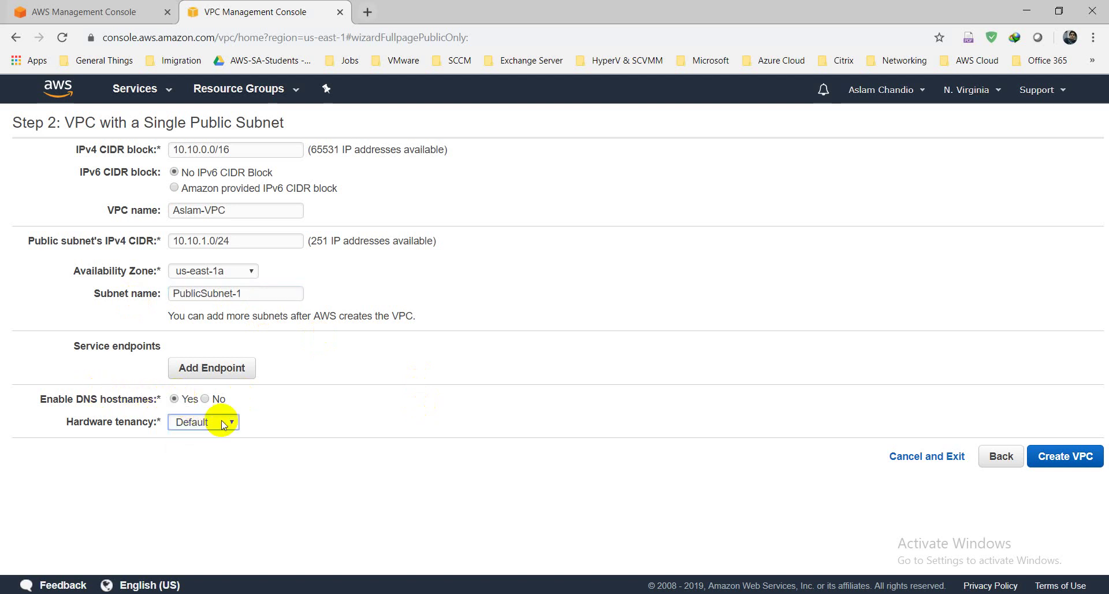
pyautogui.click(224, 424)
pyautogui.click(224, 424)
pyautogui.click(224, 423)
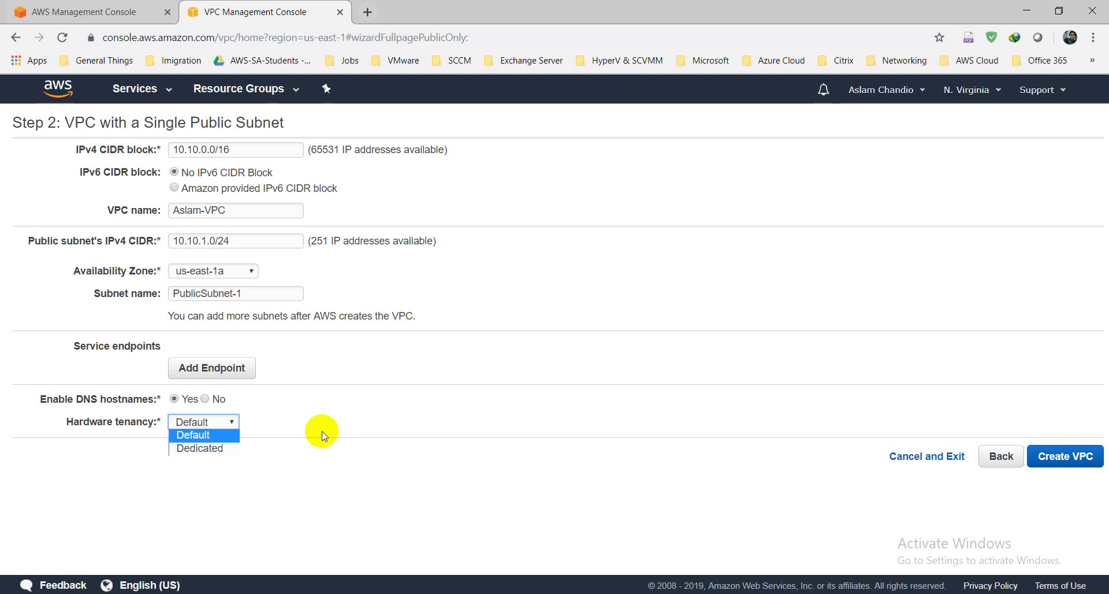
pyautogui.click(229, 434)
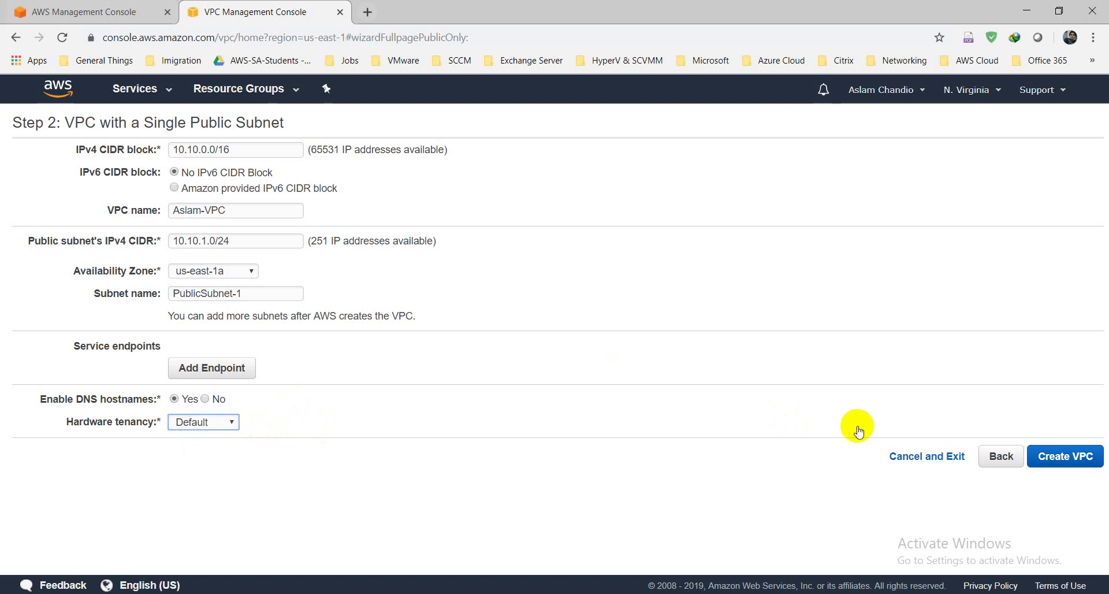
pyautogui.click(1067, 458)
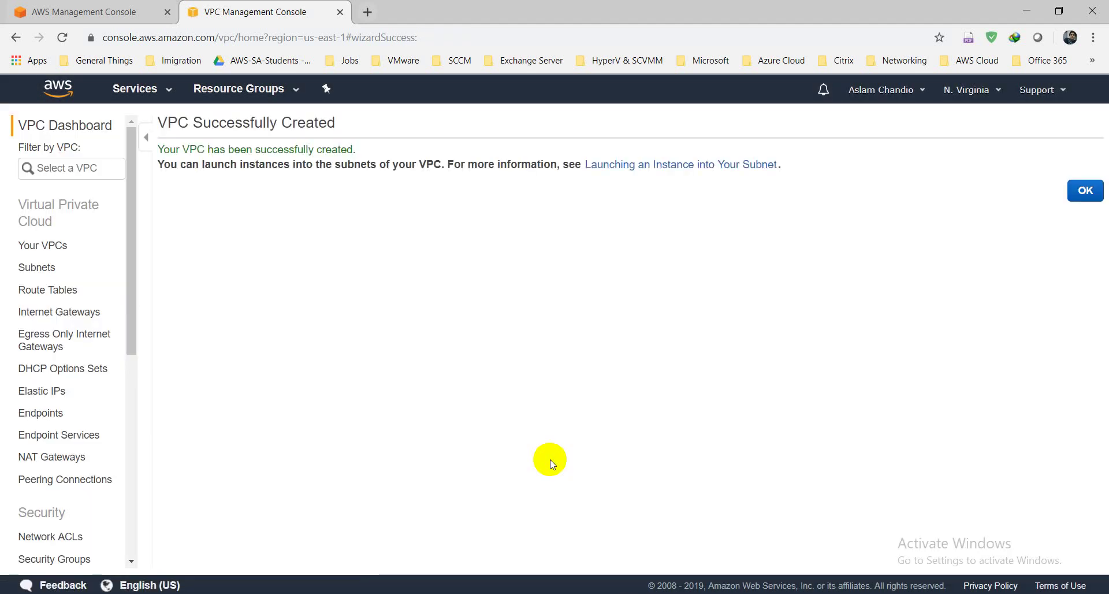
pyautogui.click(1082, 190)
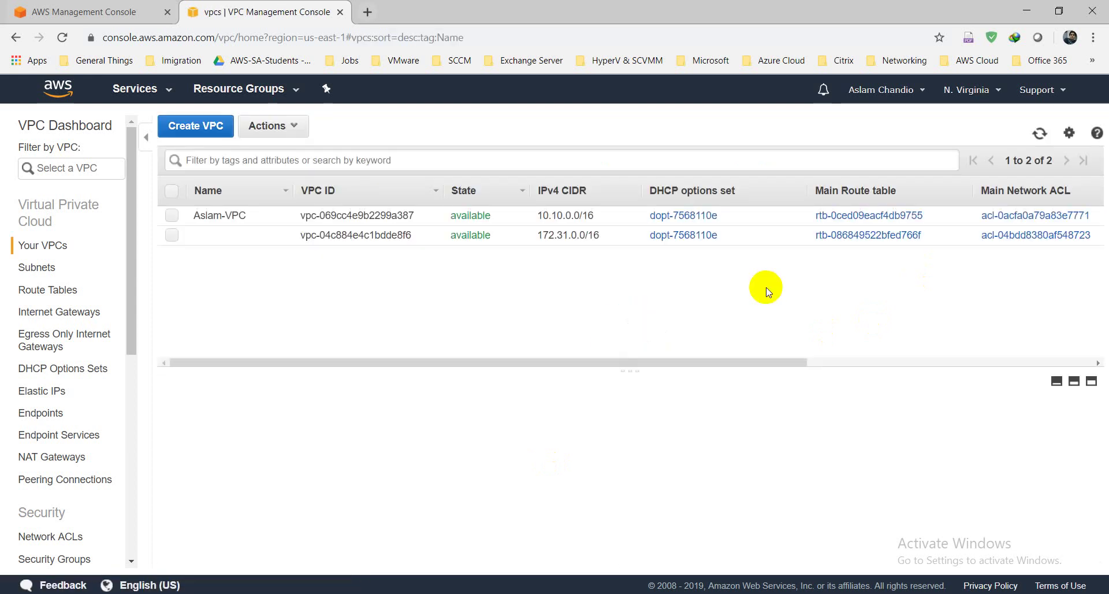
# Step: Select the new 10.10.0.0/16 VPC and review its attributes, sorting the VPC list by the Default VPC column
pyautogui.click(171, 216)
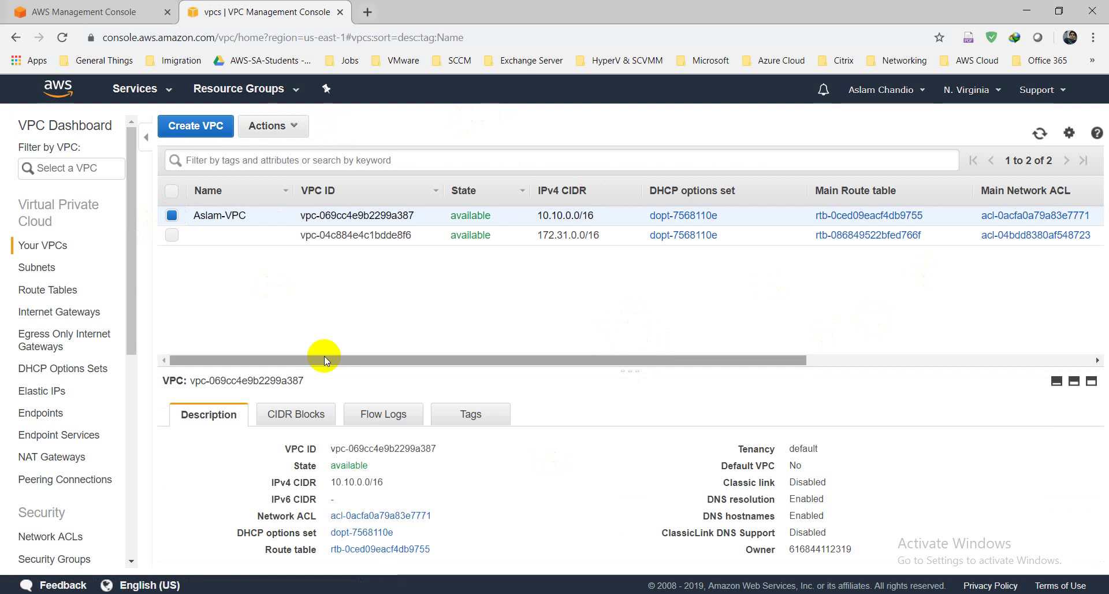
pyautogui.moveTo(514, 358); pyautogui.dragTo(1003, 371)
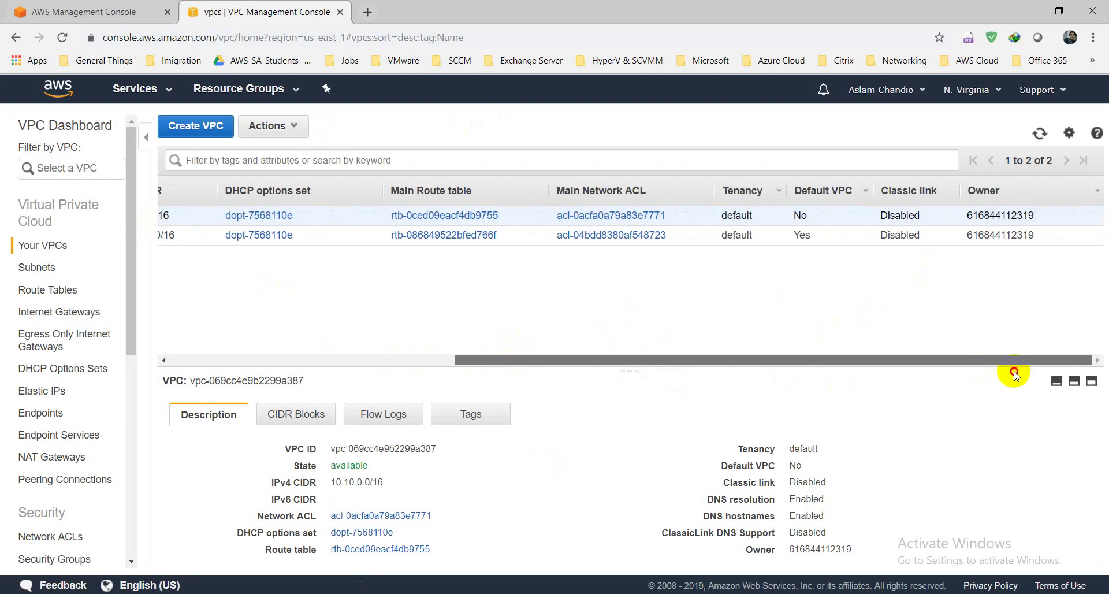
pyautogui.click(819, 191)
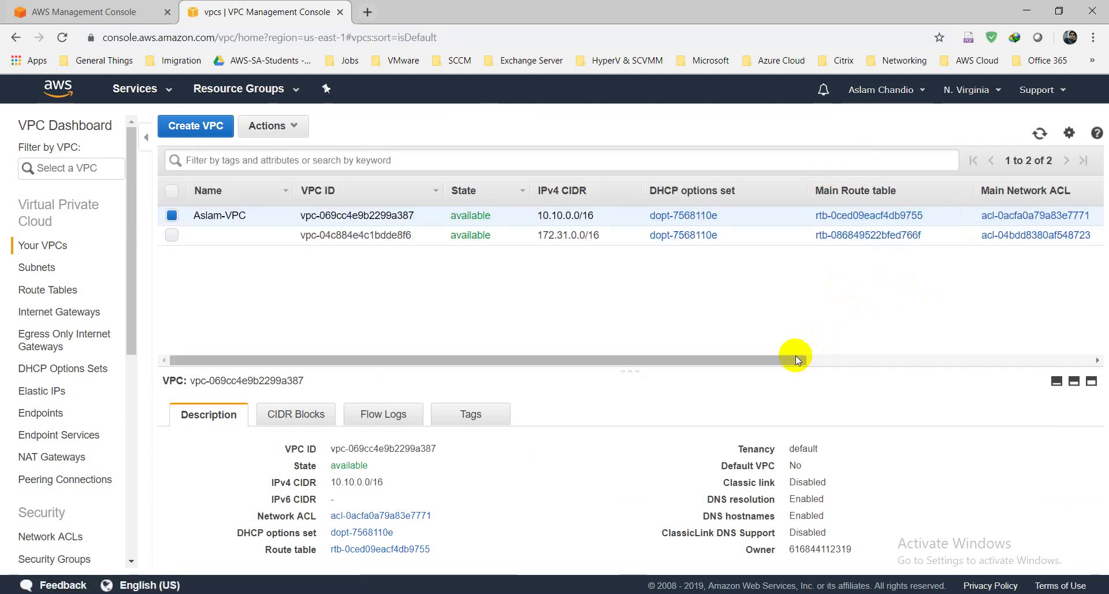
pyautogui.moveTo(795, 359); pyautogui.dragTo(1057, 346)
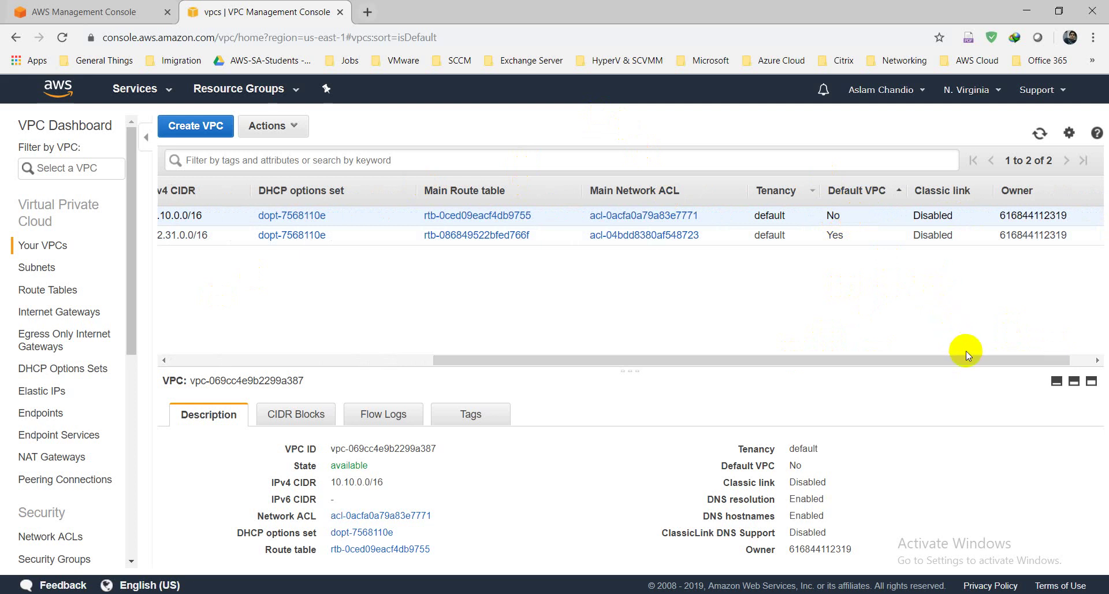
pyautogui.moveTo(965, 359); pyautogui.dragTo(450, 374)
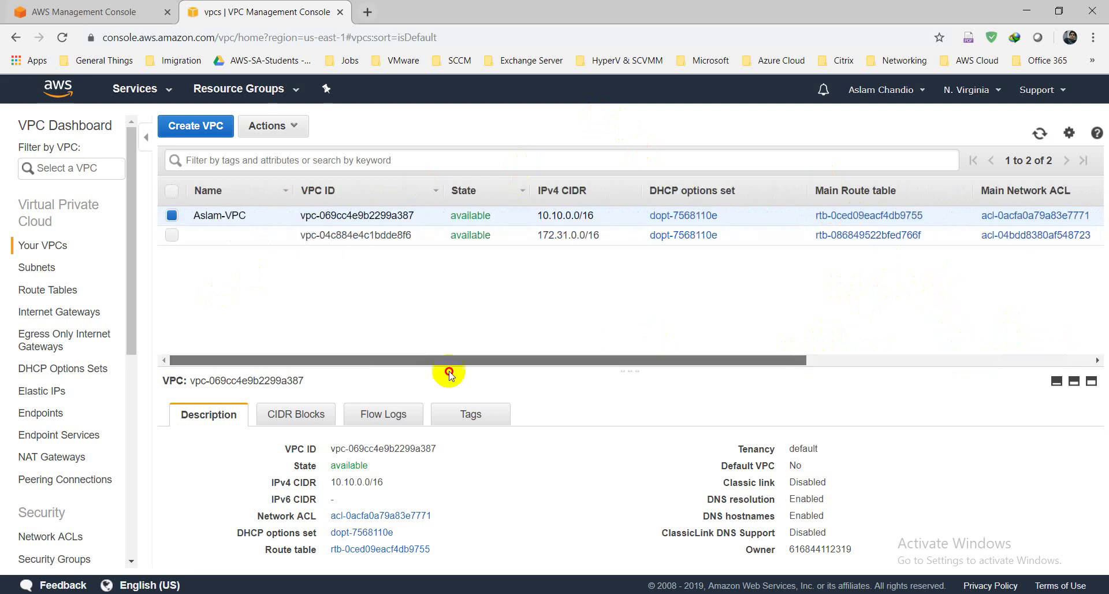
# Step: Open the list of subnets and examine the full description of PublicSubnet-1
pyautogui.click(33, 270)
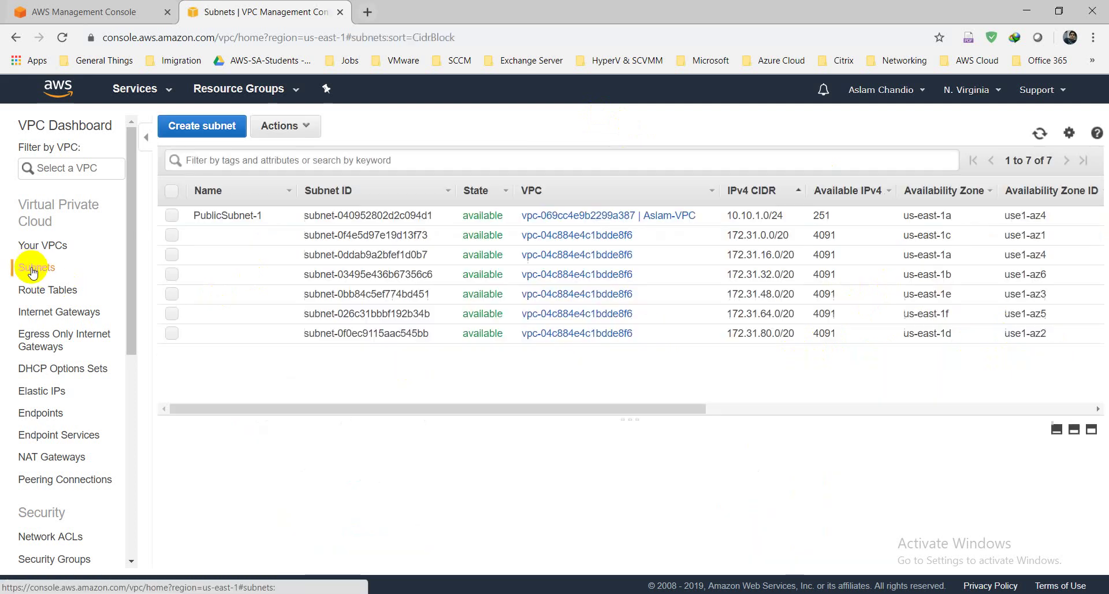
pyautogui.moveTo(262, 211)
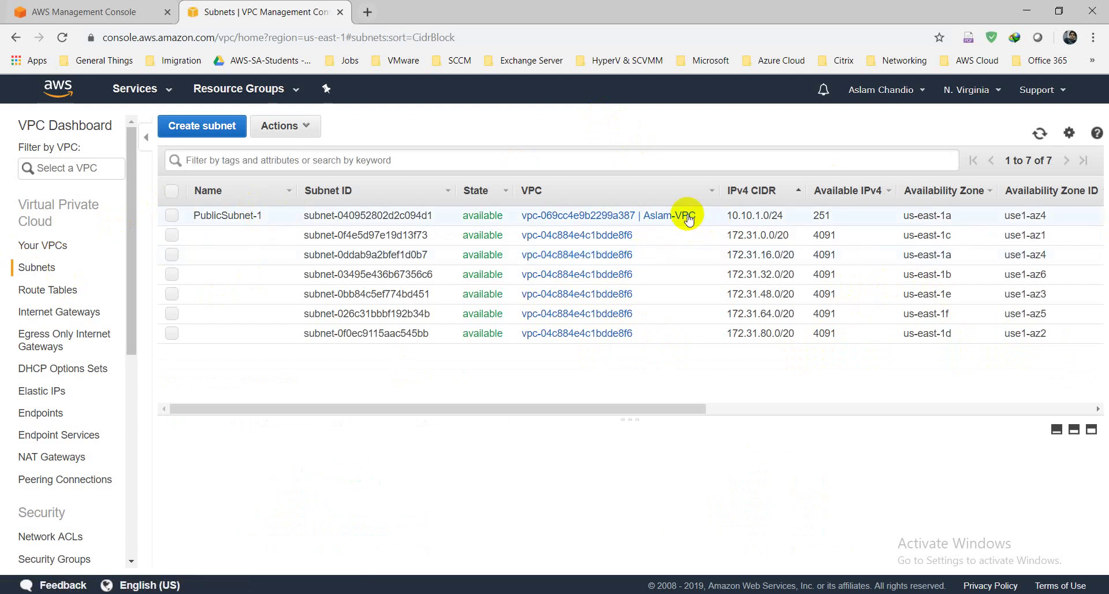
pyautogui.click(172, 218)
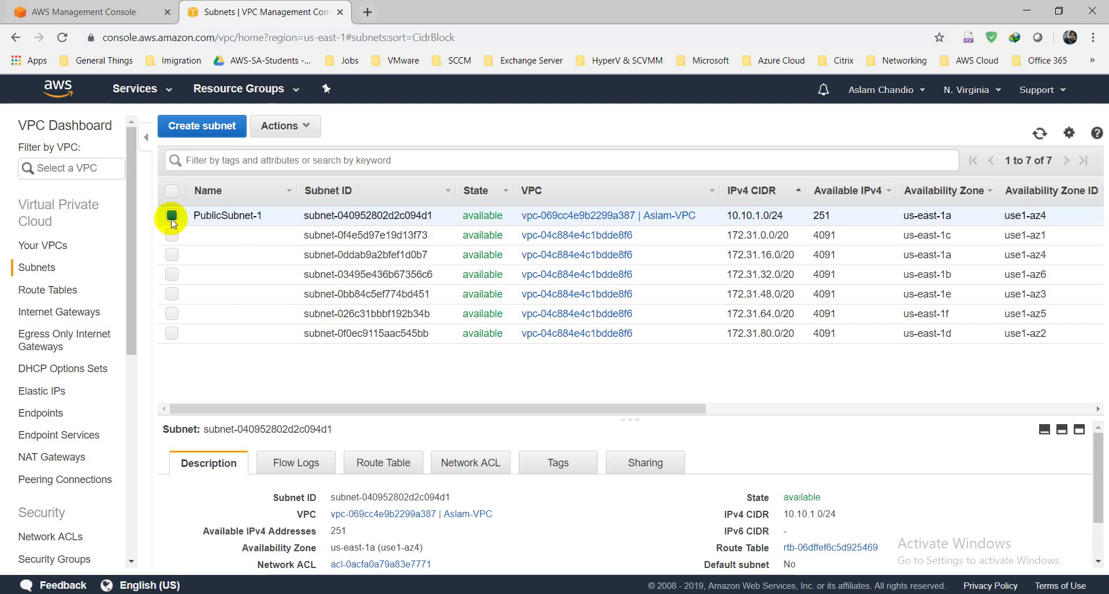
pyautogui.moveTo(1103, 437); pyautogui.dragTo(1099, 523)
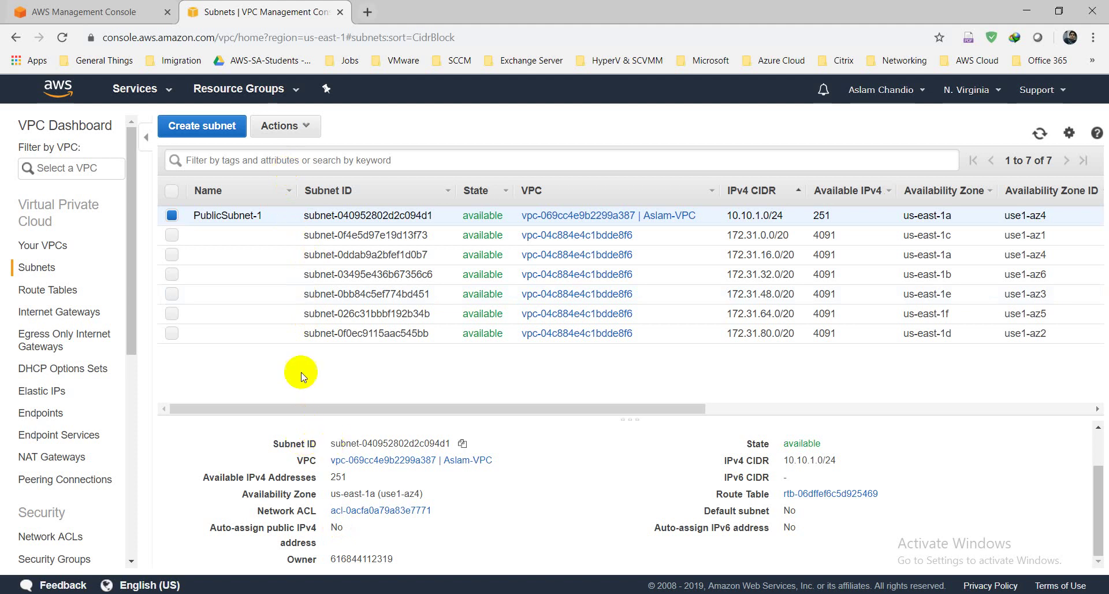
# Step: Enable auto-assignment of public IPv4 addresses for PublicSubnet-1 and save the setting
pyautogui.click(295, 127)
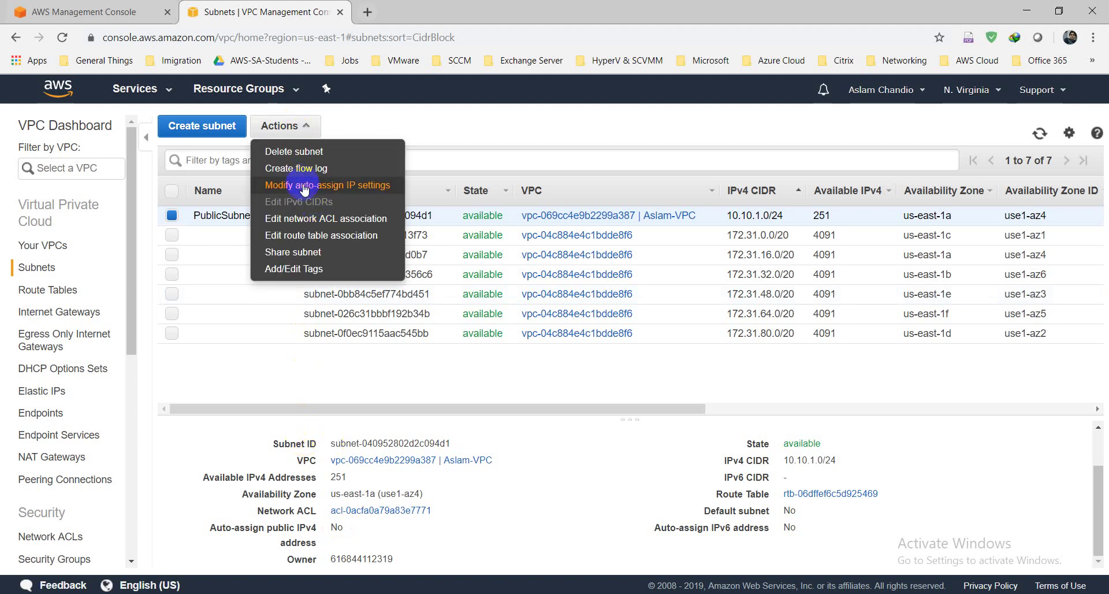
pyautogui.click(369, 184)
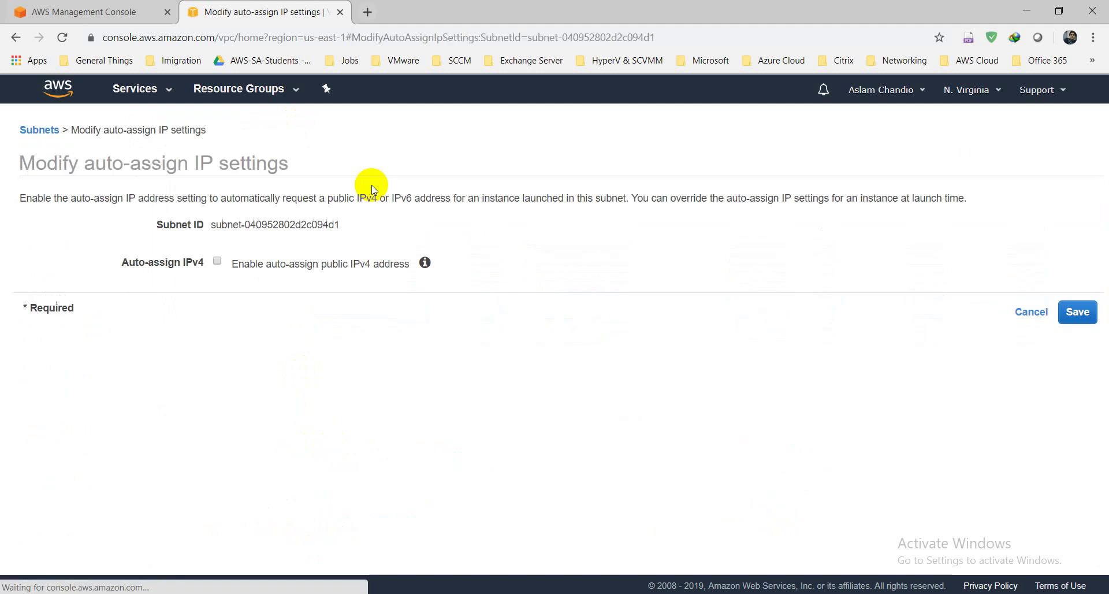
pyautogui.click(218, 263)
pyautogui.click(1077, 312)
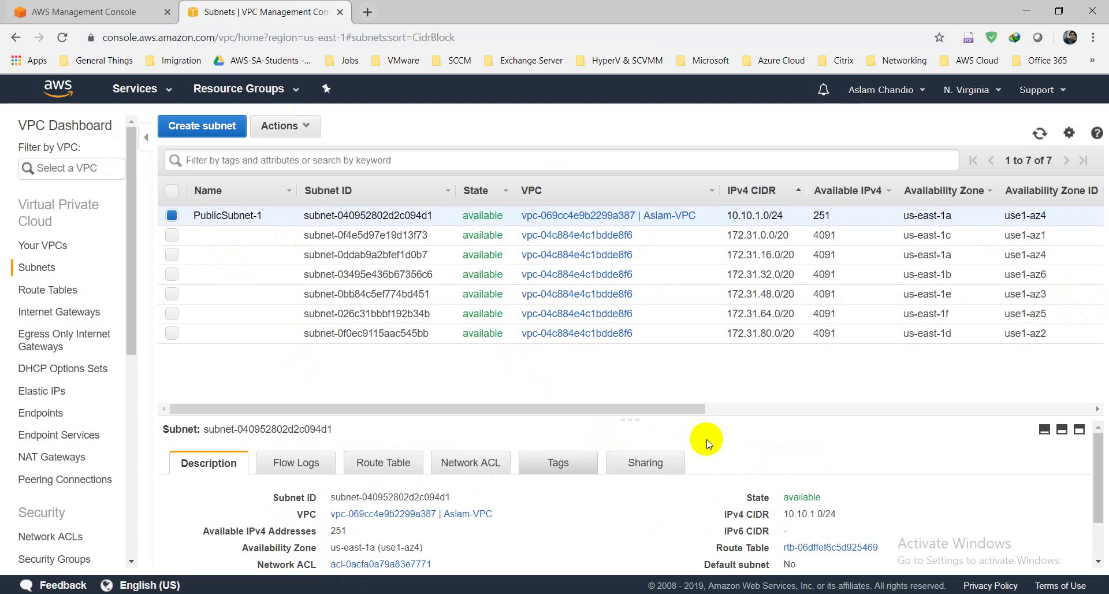
# Step: Review the description details of PublicSubnet-1 after the auto-assign IP change
pyautogui.moveTo(1097, 439); pyautogui.dragTo(1101, 319)
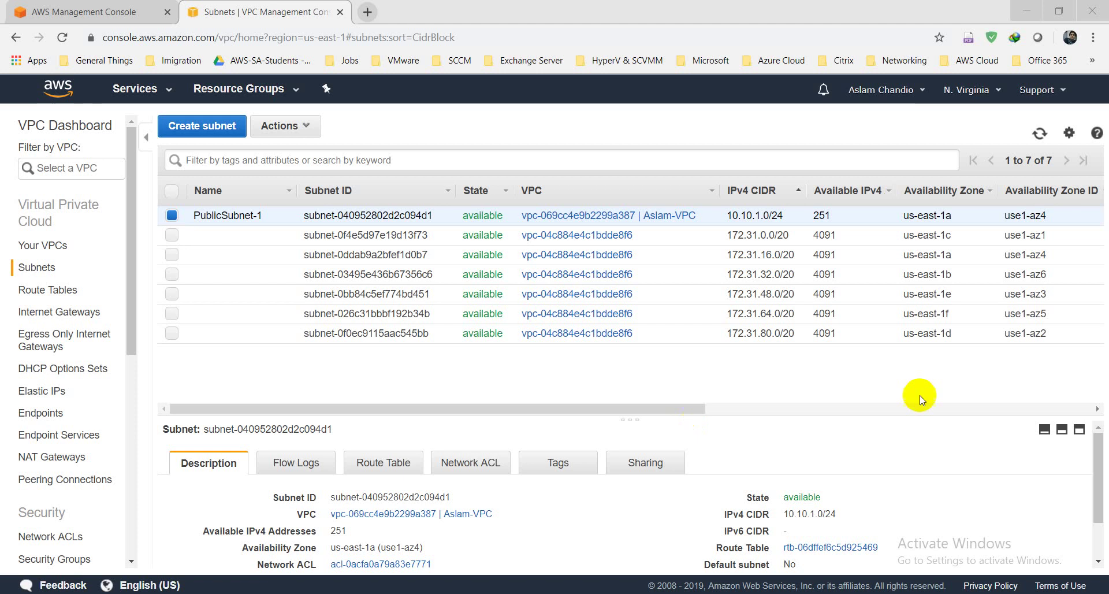
pyautogui.click(1097, 522)
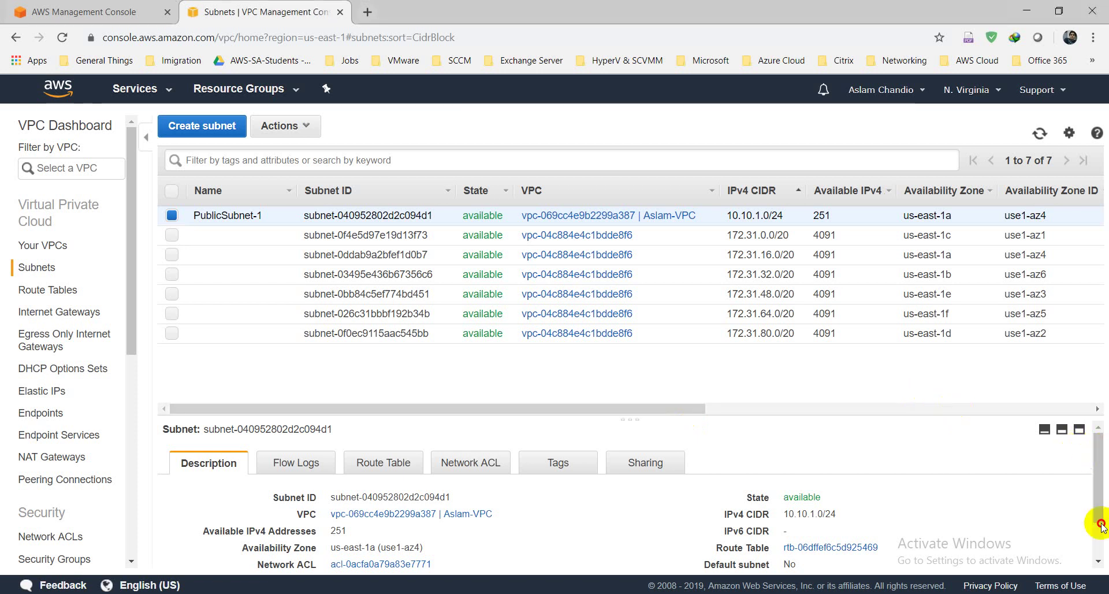
pyautogui.hotkey('ctrl', 'a')
pyautogui.click(1043, 450)
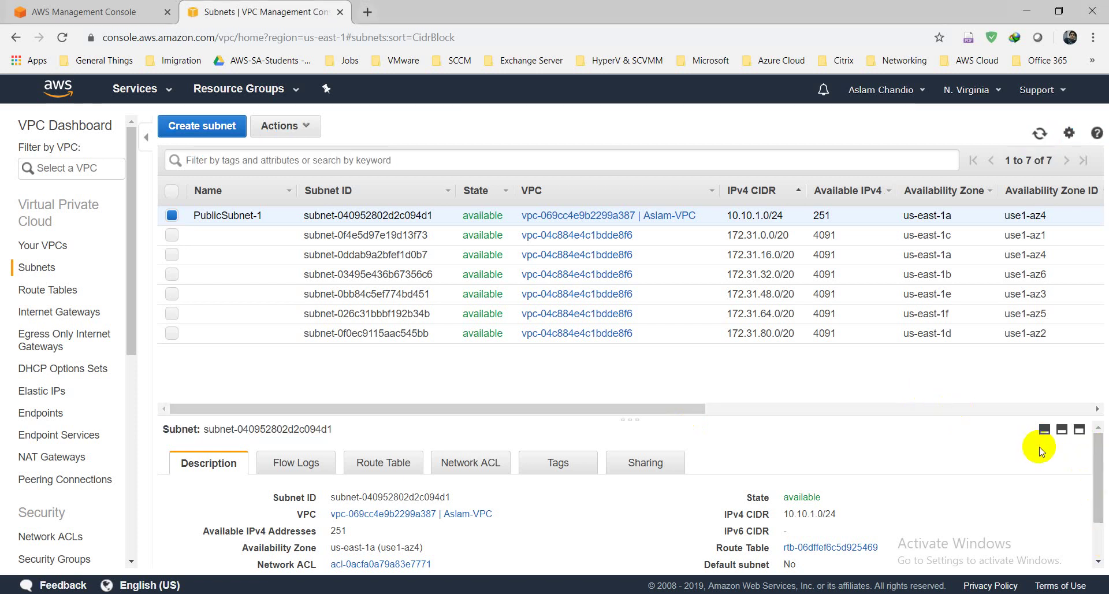
pyautogui.scroll(-1, 1096, 508)
pyautogui.scroll(1, 1096, 508)
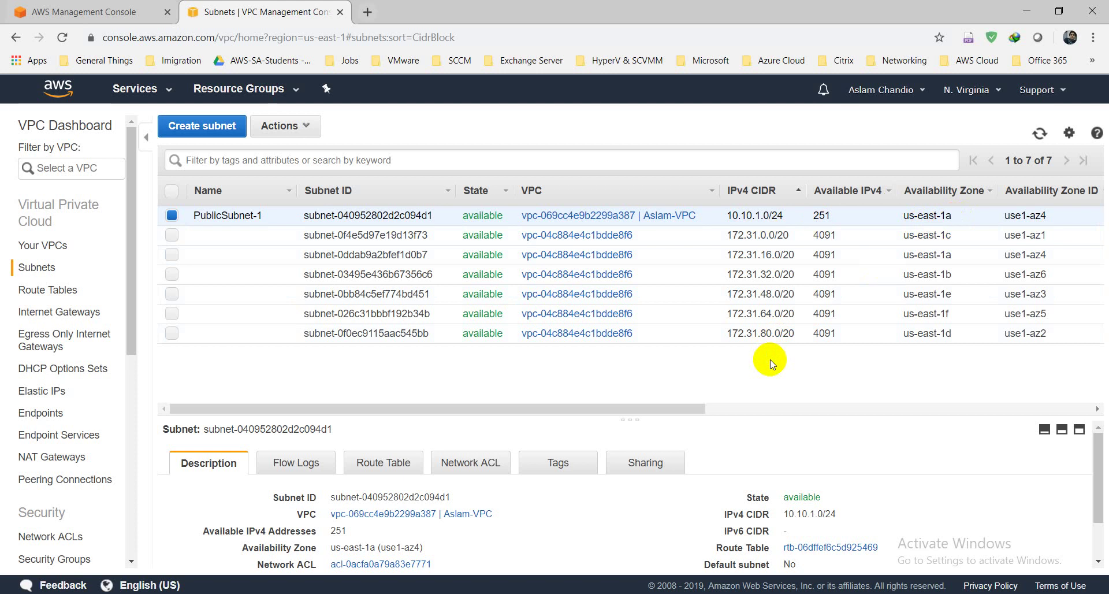
# Step: Open the list of route tables, enlarge the list area, and sort it by Route Table ID and by VPC ID
pyautogui.click(56, 292)
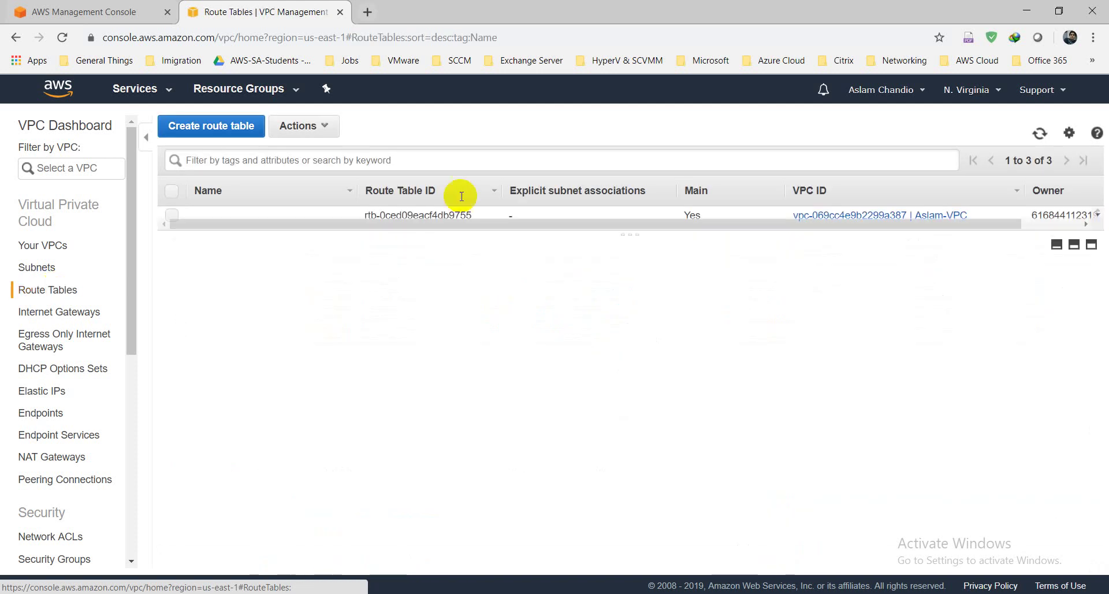
pyautogui.click(1074, 245)
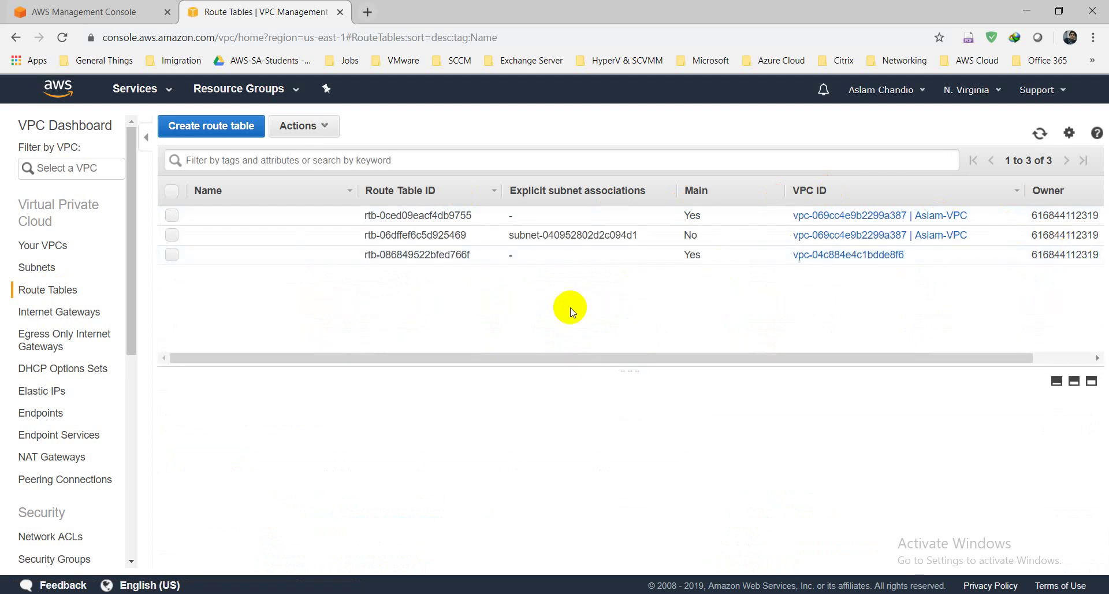
pyautogui.click(430, 190)
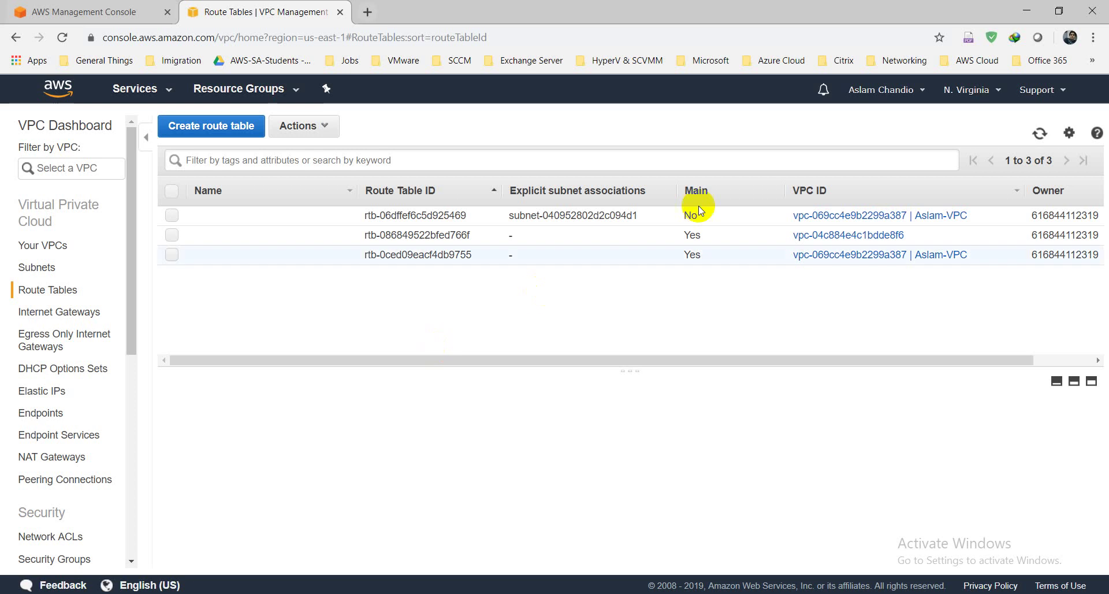
pyautogui.click(809, 191)
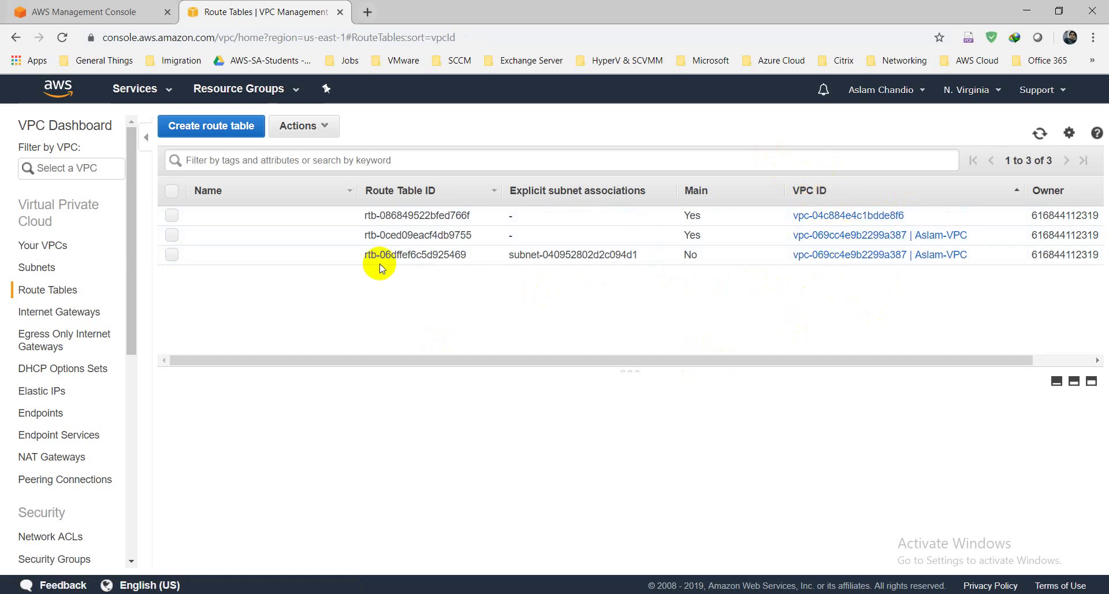
# Step: Select the route table explicitly associated with the public subnet and examine its subnet associations and routes
pyautogui.click(171, 254)
pyautogui.click(171, 254)
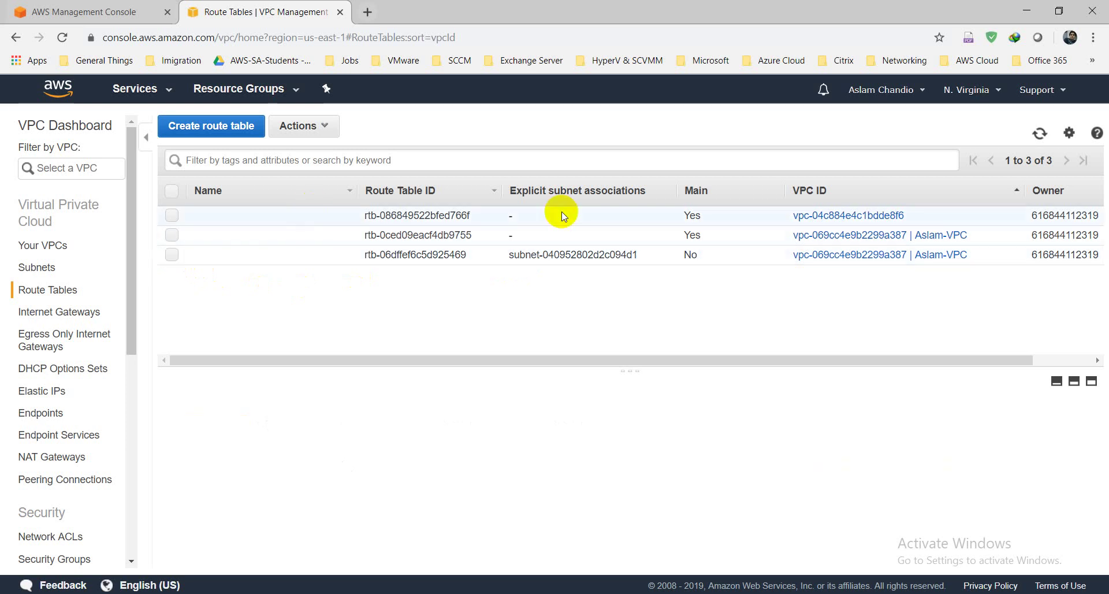
pyautogui.click(172, 255)
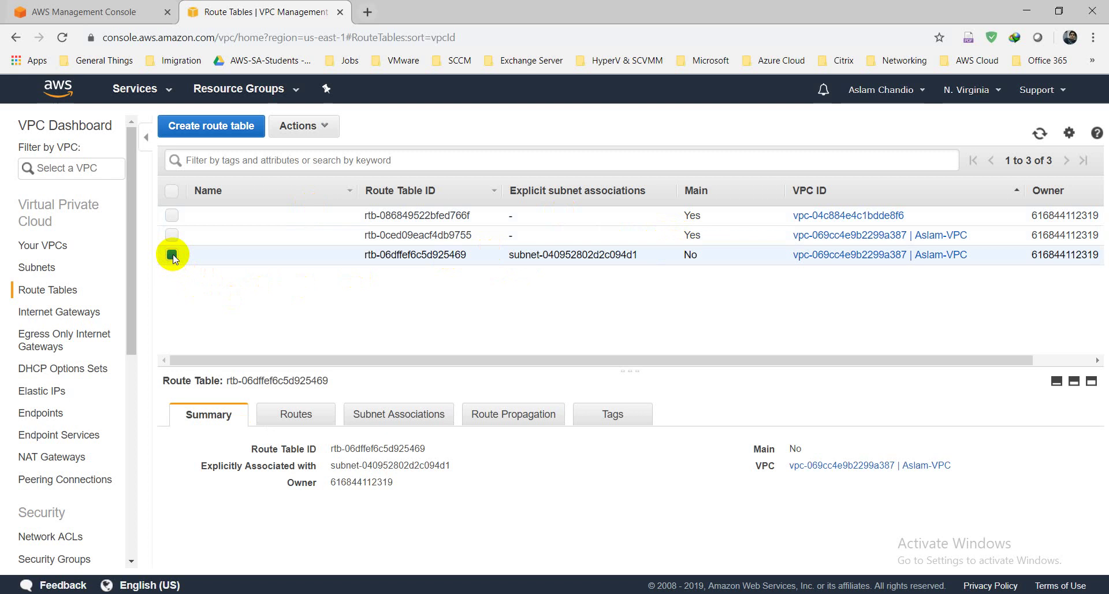
pyautogui.click(407, 417)
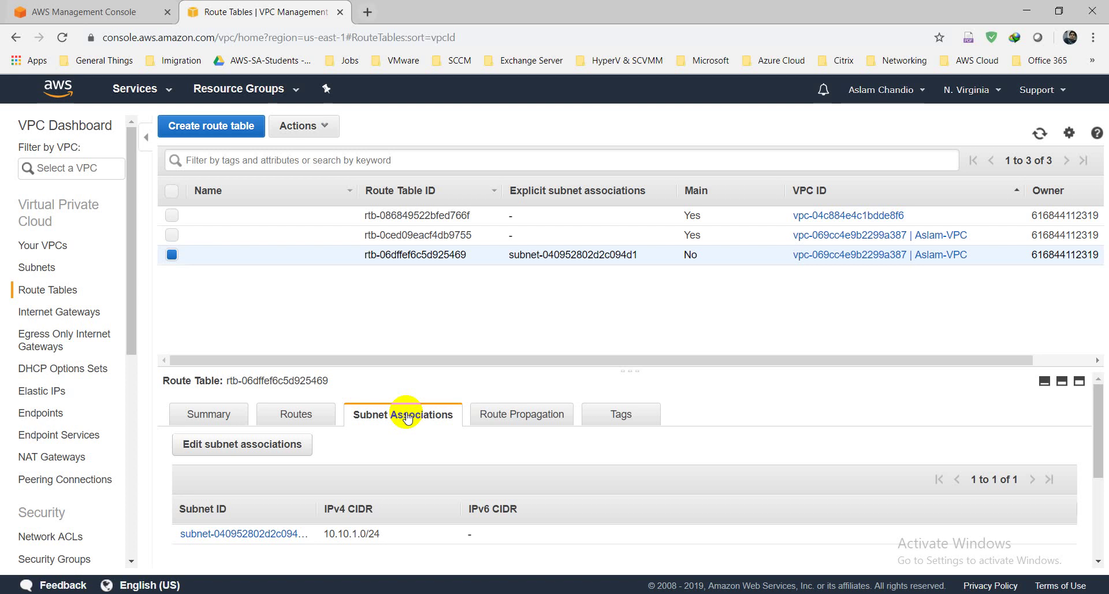
pyautogui.moveTo(898, 366); pyautogui.dragTo(904, 322)
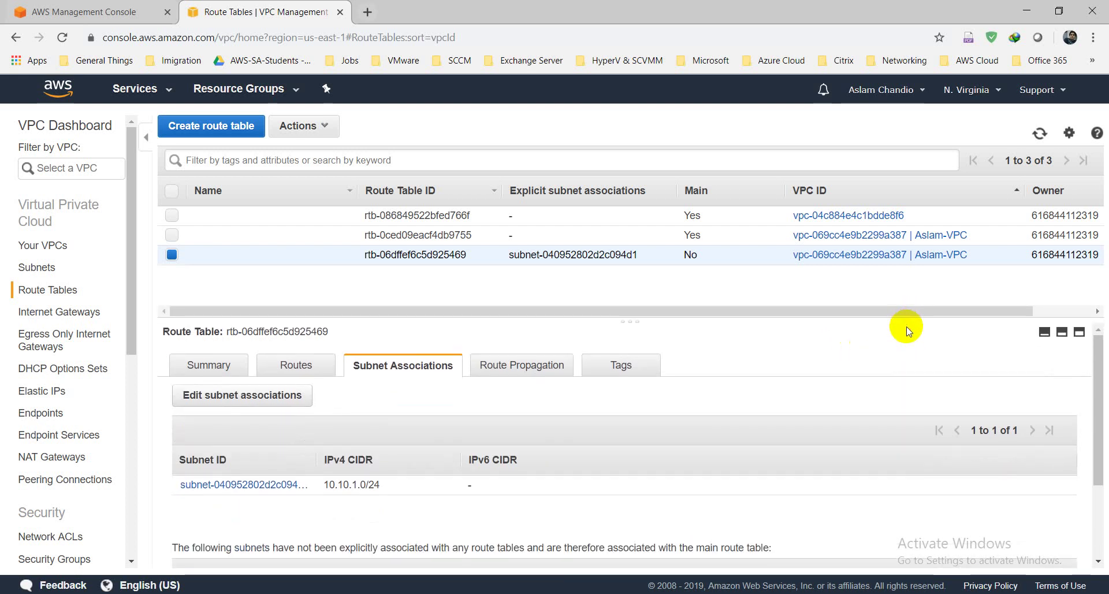
pyautogui.click(296, 366)
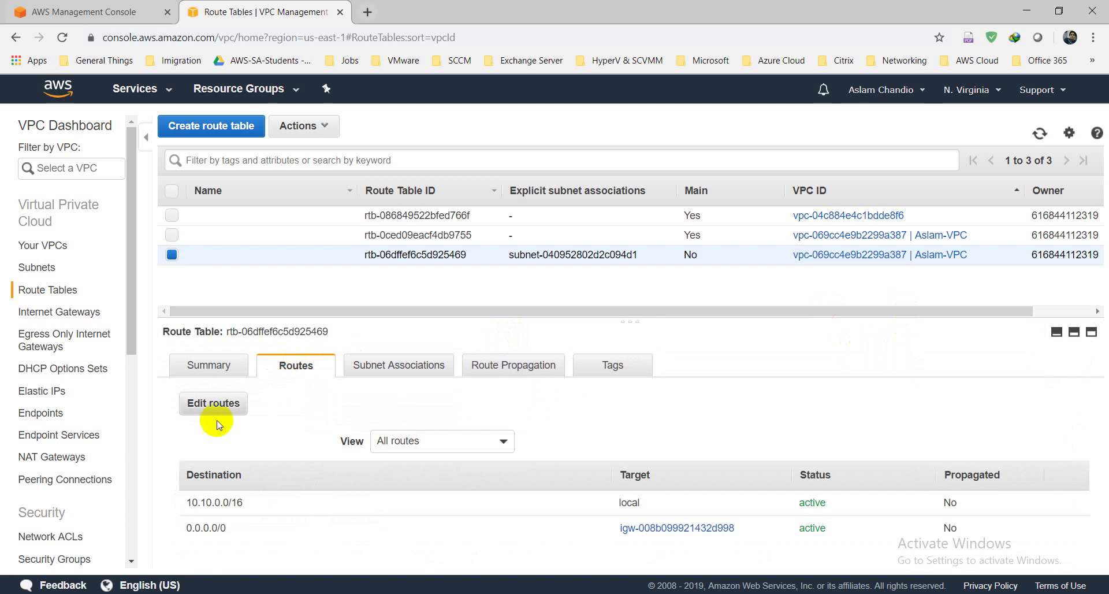
pyautogui.moveTo(218, 503); pyautogui.dragTo(416, 502)
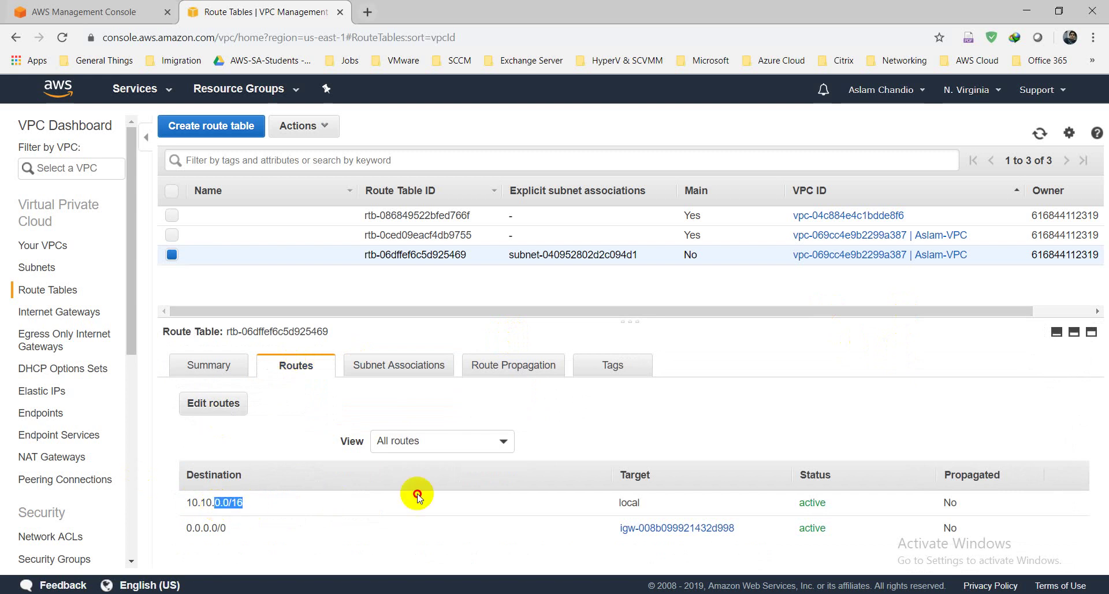
pyautogui.click(193, 500)
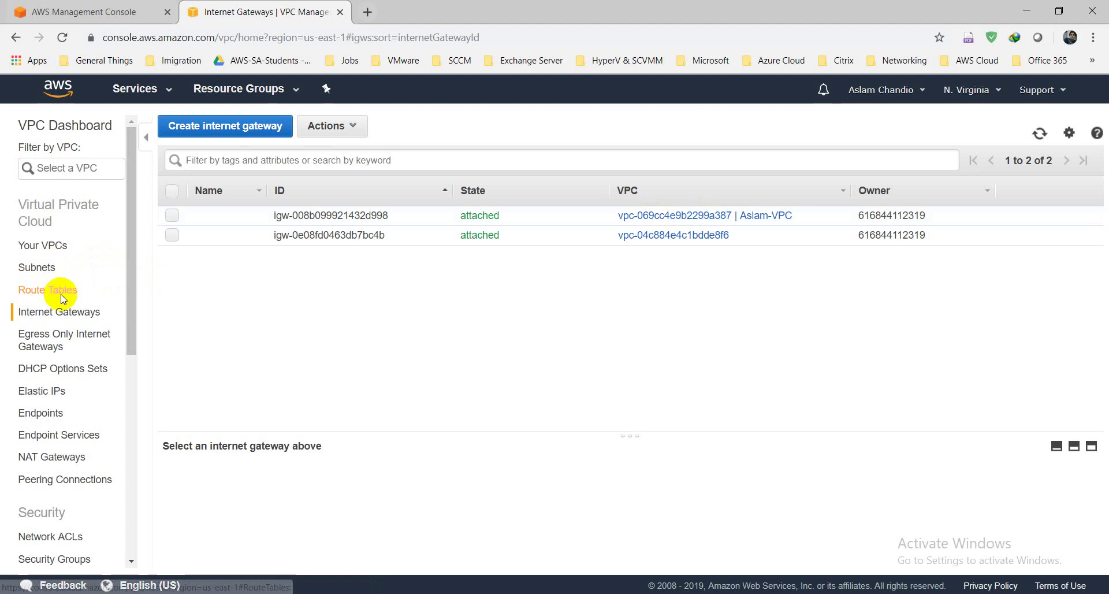
# Step: Open the network ACL associated with the public subnet and examine its inbound and outbound rules
pyautogui.click(63, 540)
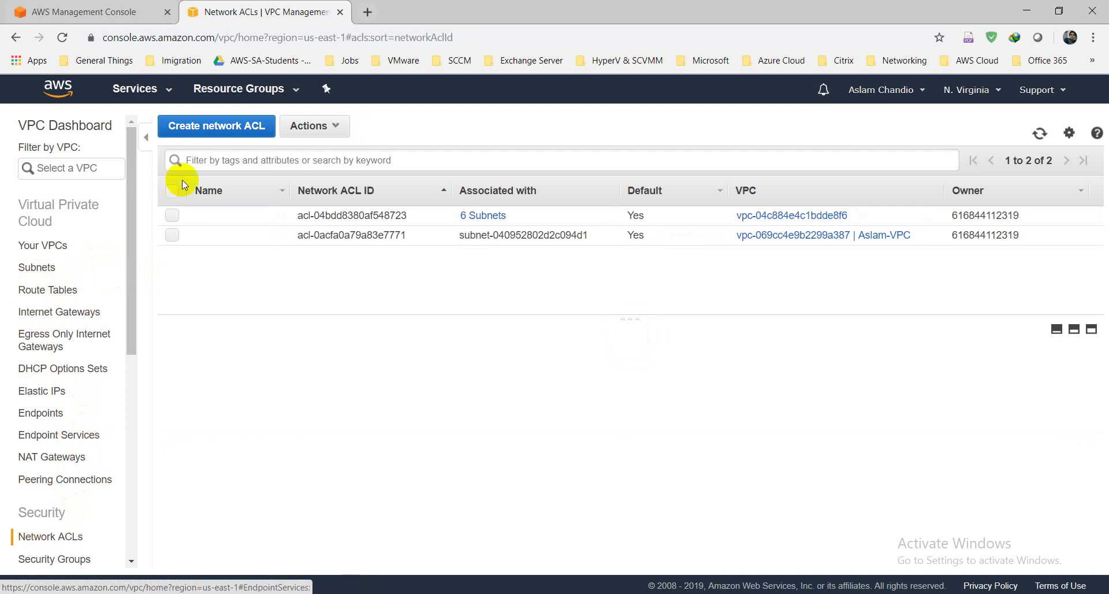
pyautogui.click(172, 234)
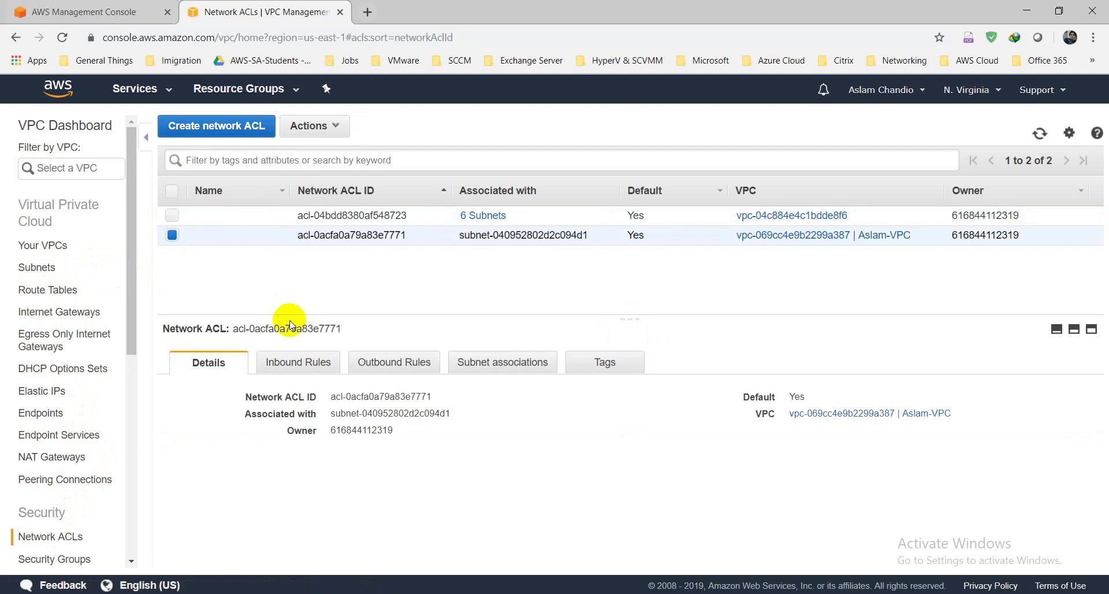
pyautogui.click(304, 363)
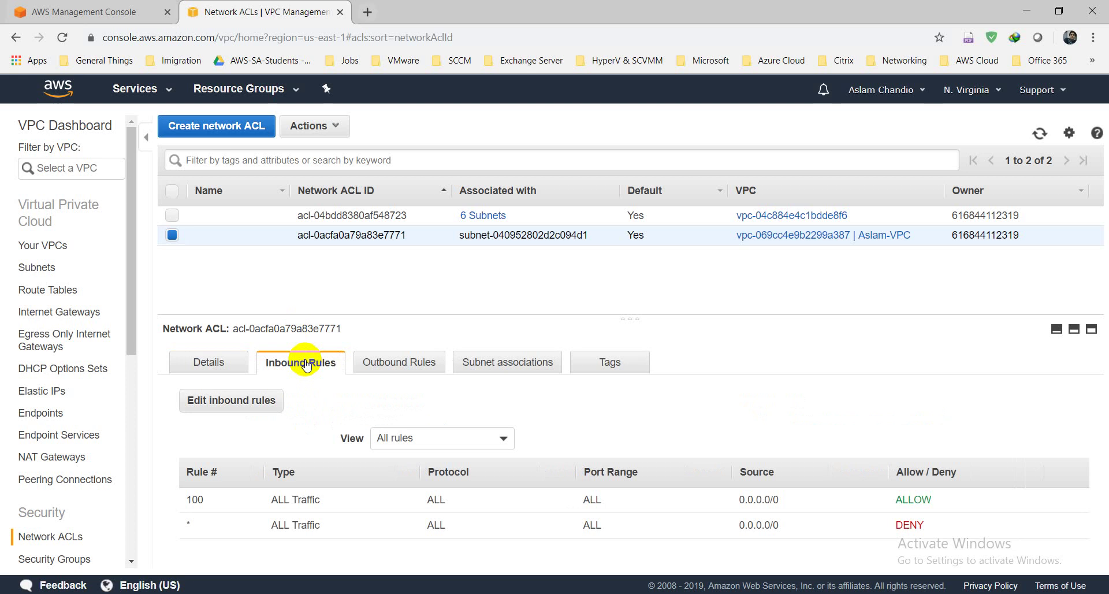
pyautogui.click(386, 363)
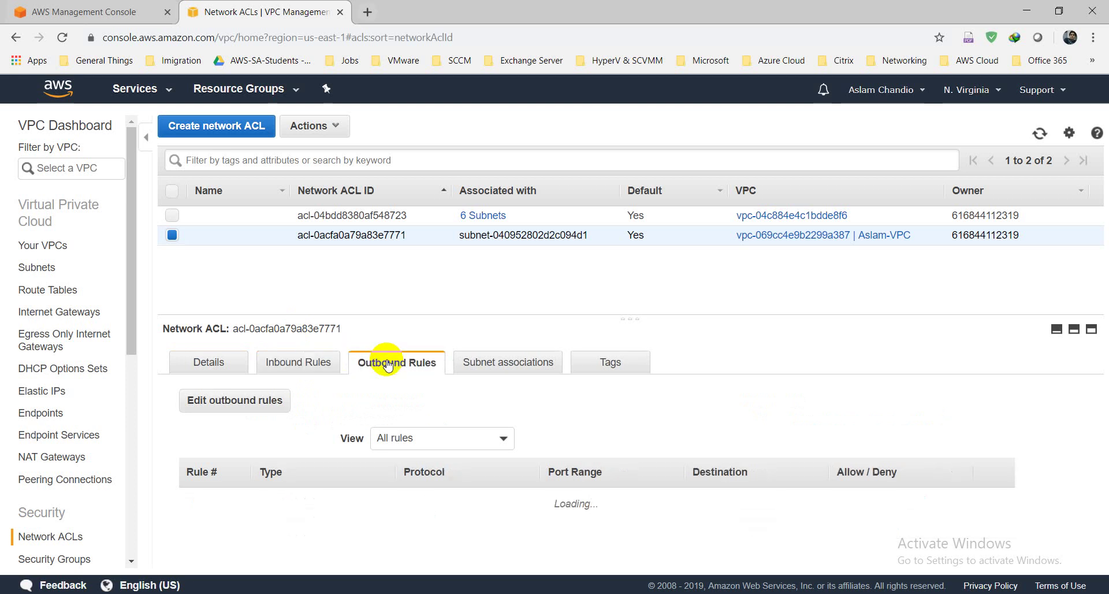
# Step: Examine all columns of the security group list and check the groups' VPC IDs against the list of VPCs
pyautogui.click(76, 562)
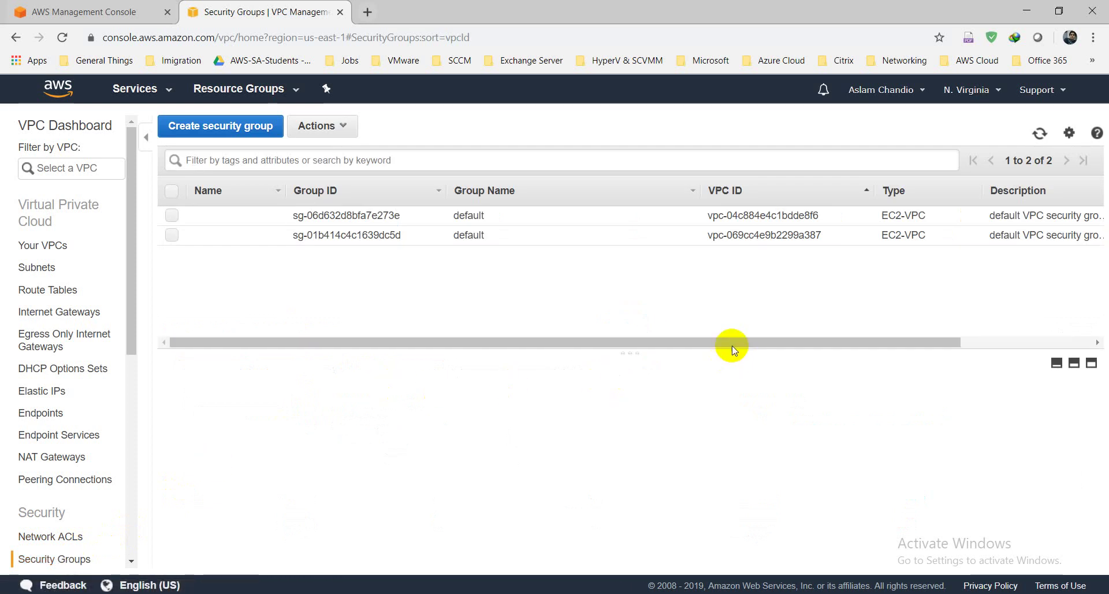
pyautogui.moveTo(730, 346); pyautogui.dragTo(945, 345)
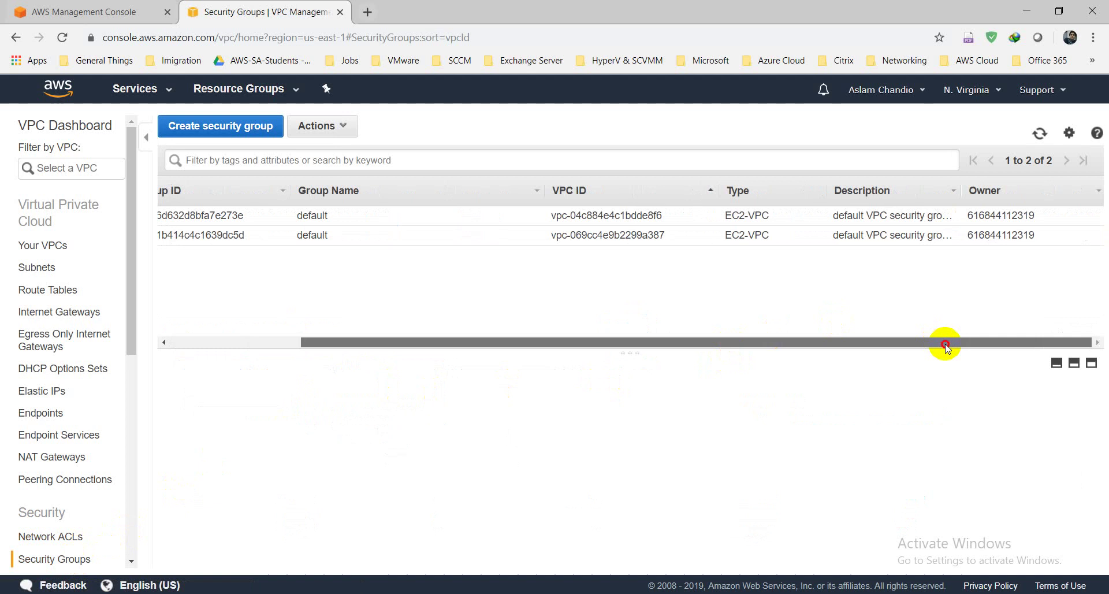
pyautogui.hscroll(-6, 834, 289)
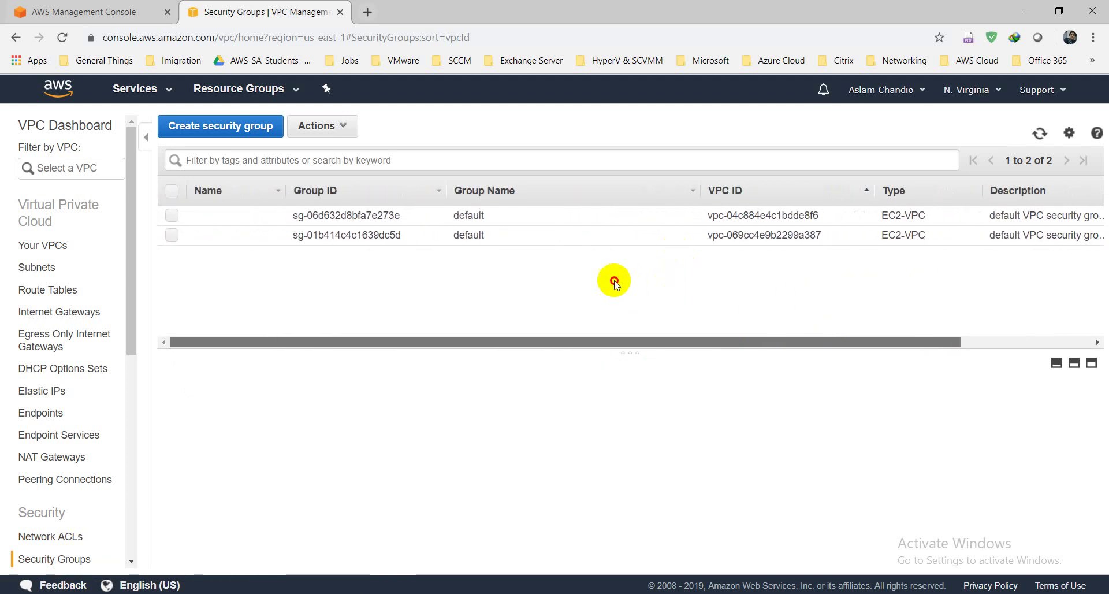
pyautogui.hscroll(6, 615, 283)
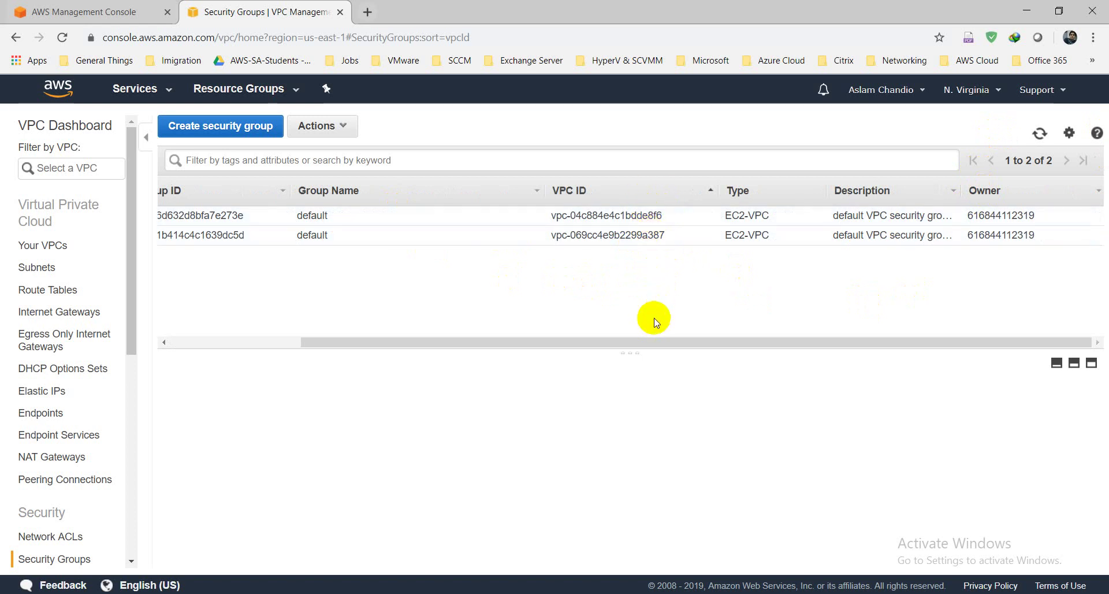
pyautogui.moveTo(655, 341); pyautogui.dragTo(409, 341)
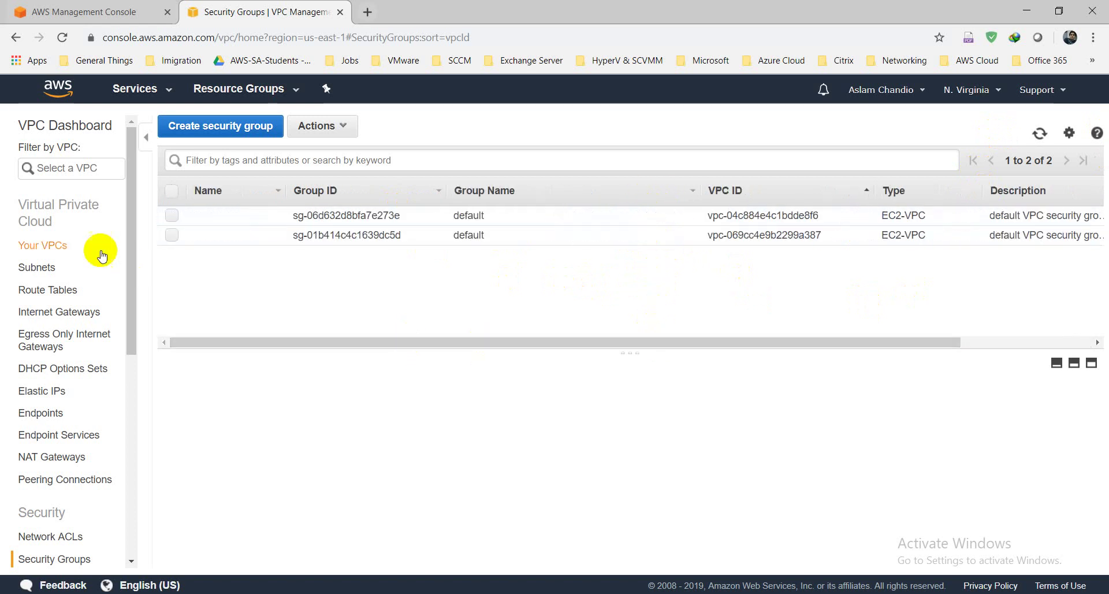
pyautogui.click(67, 247)
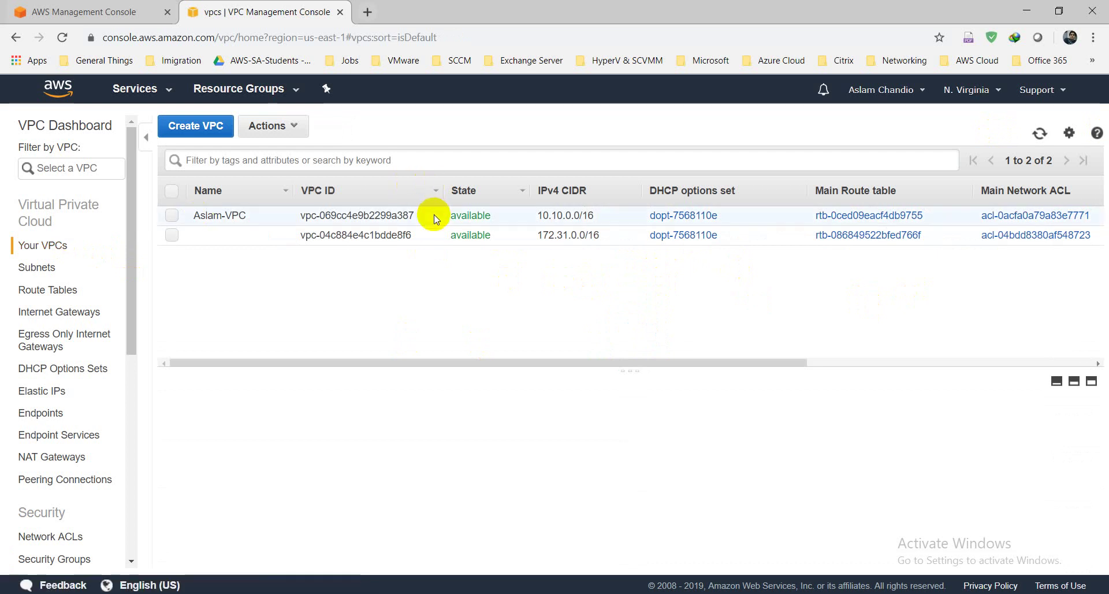
pyautogui.click(74, 559)
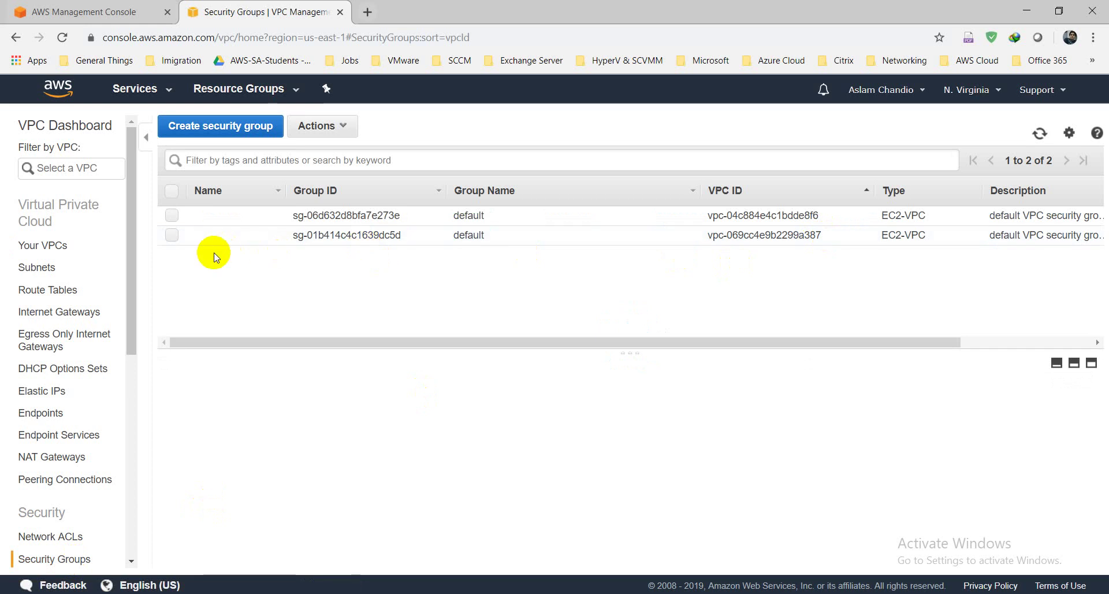
# Step: Select the default security group of the 10.10.0.0/16 VPC and examine its inbound and outbound rules
pyautogui.click(171, 235)
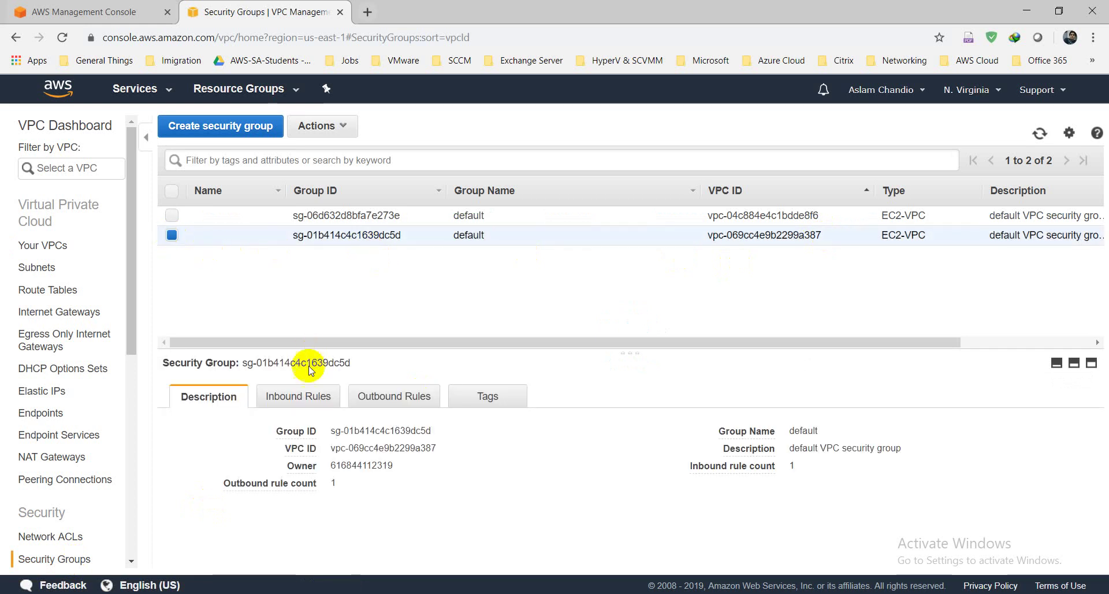
pyautogui.click(312, 397)
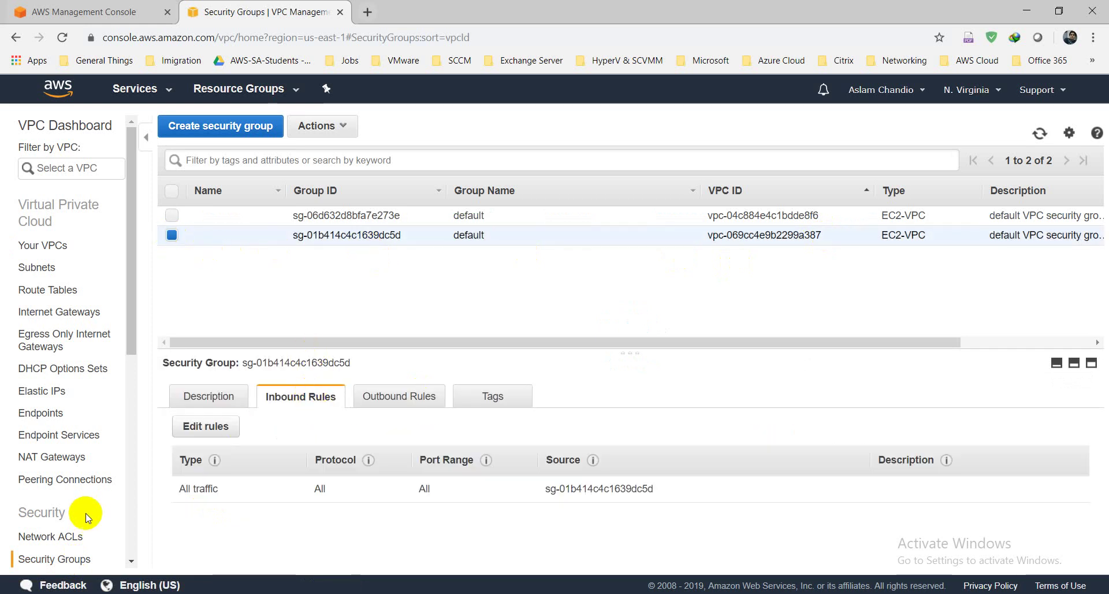
pyautogui.click(397, 396)
pyautogui.click(316, 399)
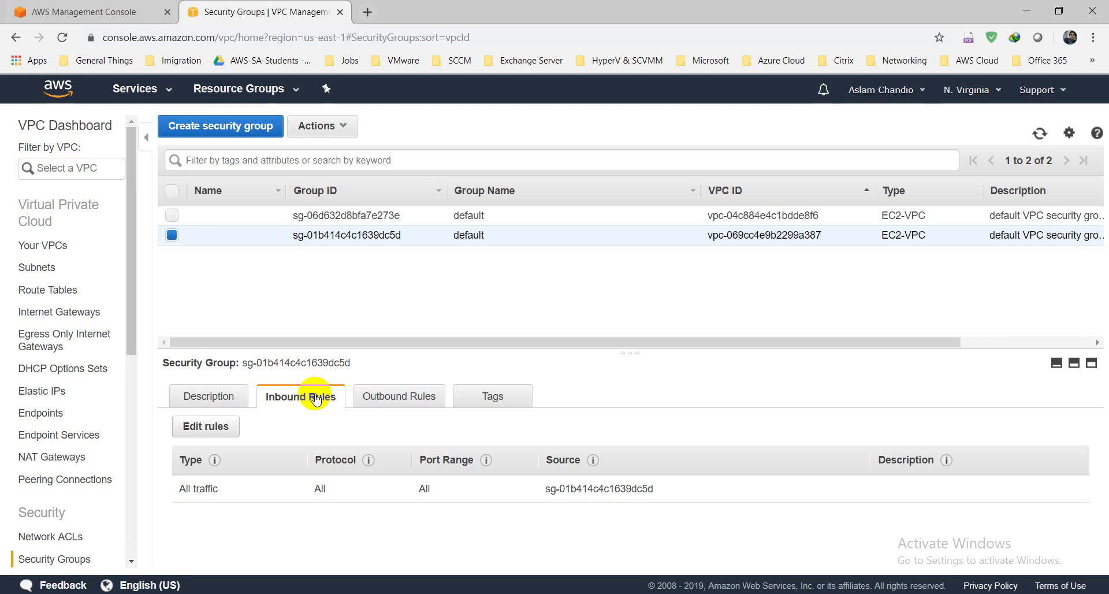
# Step: Revisit the list of network ACLs and return to the list of VPCs
pyautogui.click(51, 536)
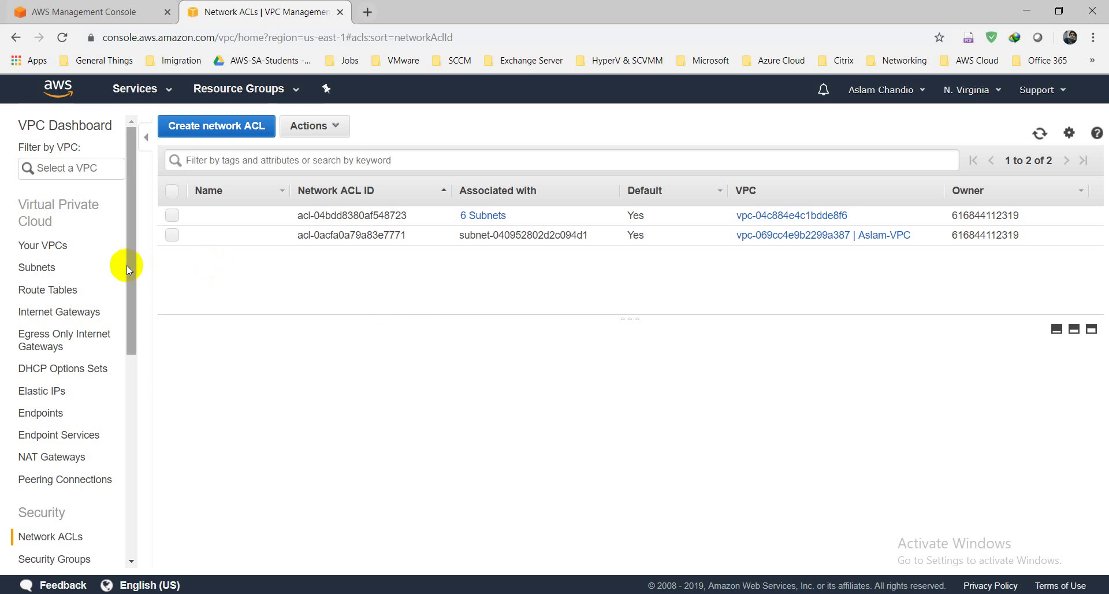
pyautogui.moveTo(131, 266); pyautogui.dragTo(166, 237)
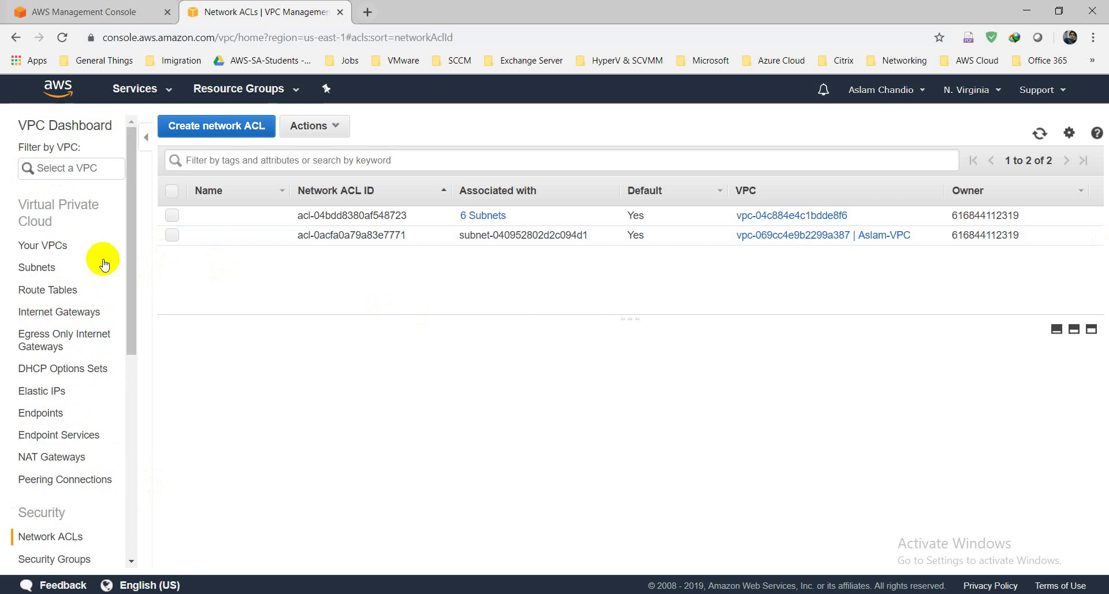
pyautogui.click(67, 254)
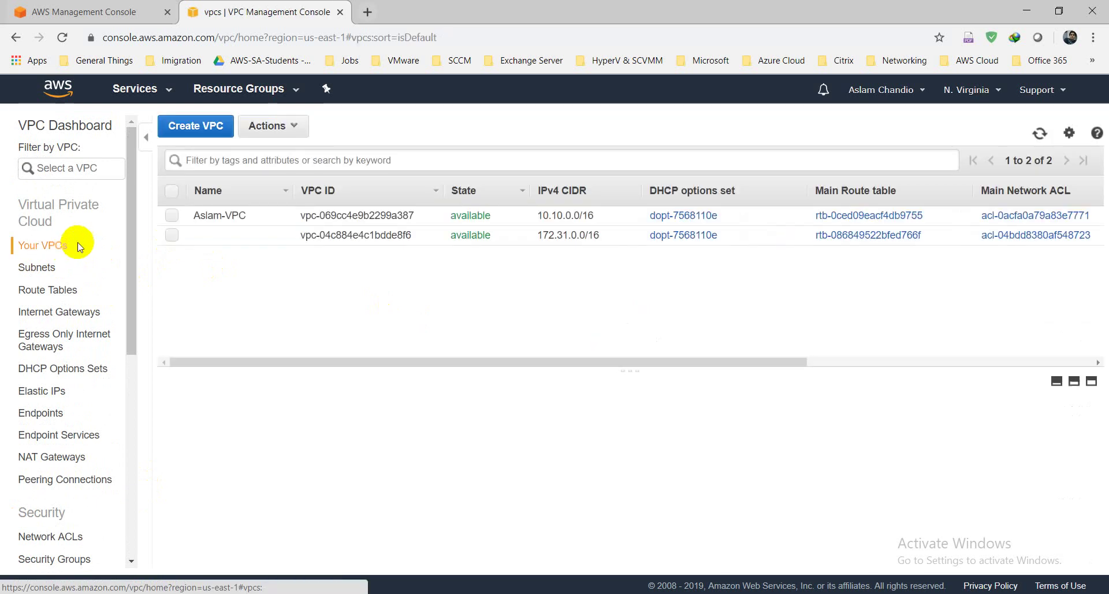
# Step: Delete the 10.10.0.0/16 VPC together with its associated objects
pyautogui.click(171, 215)
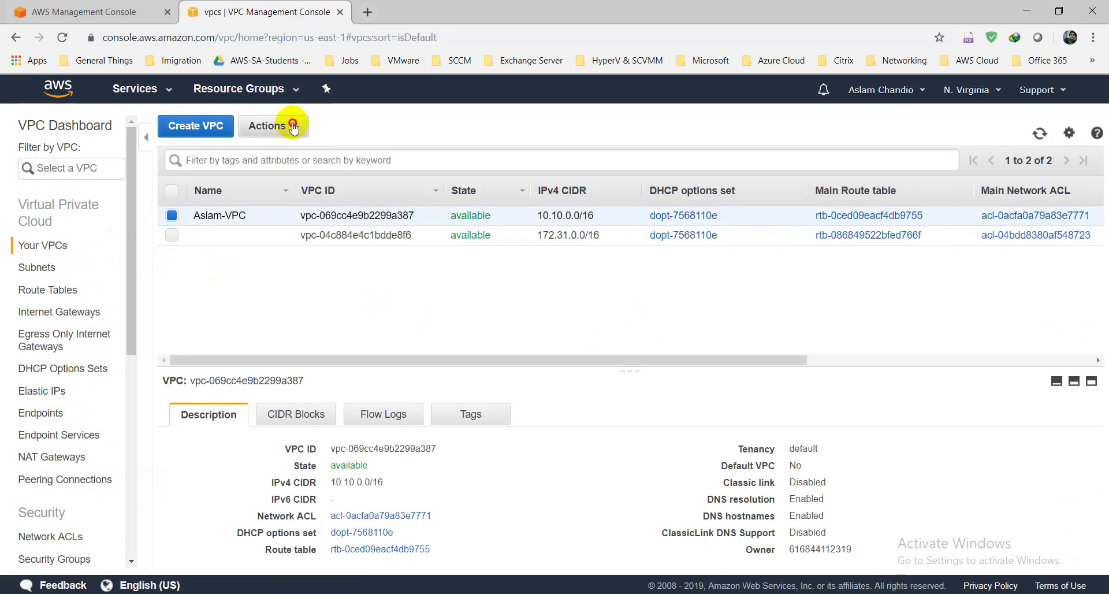
pyautogui.click(293, 125)
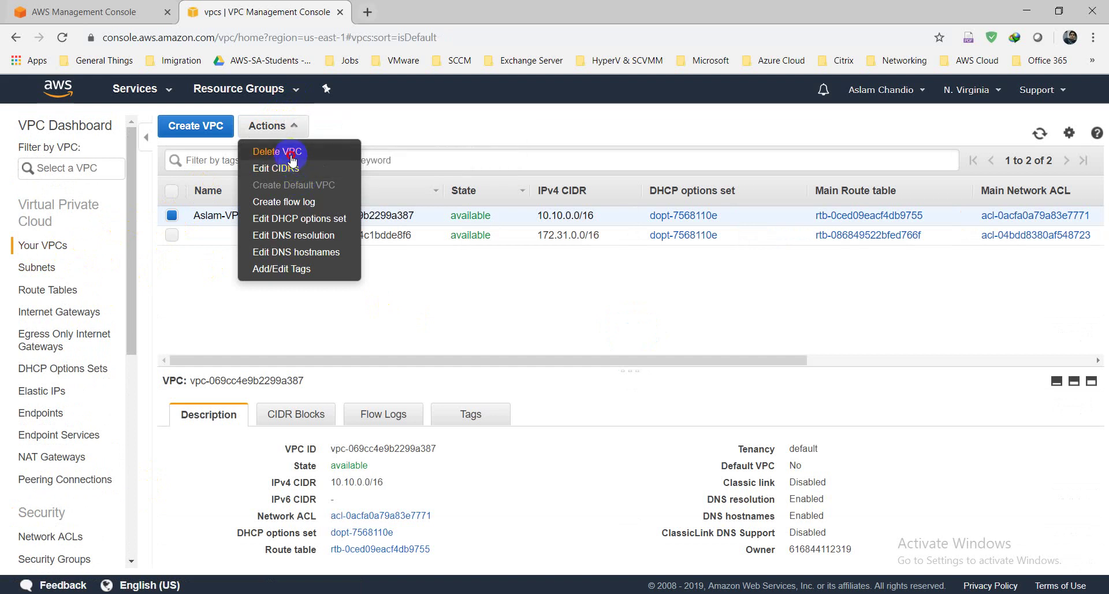
pyautogui.click(267, 151)
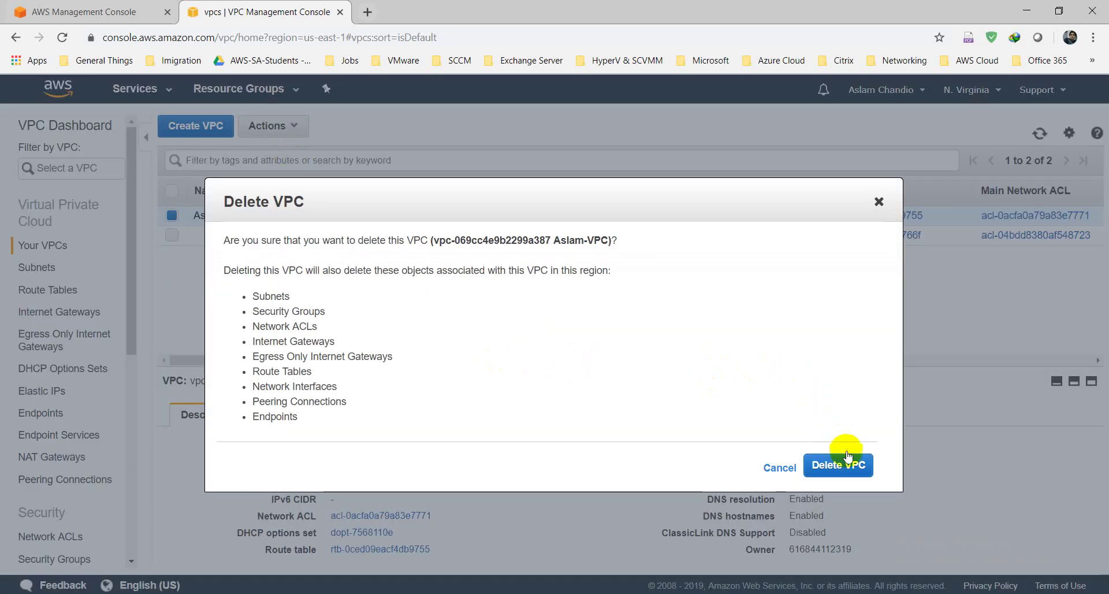
pyautogui.click(847, 460)
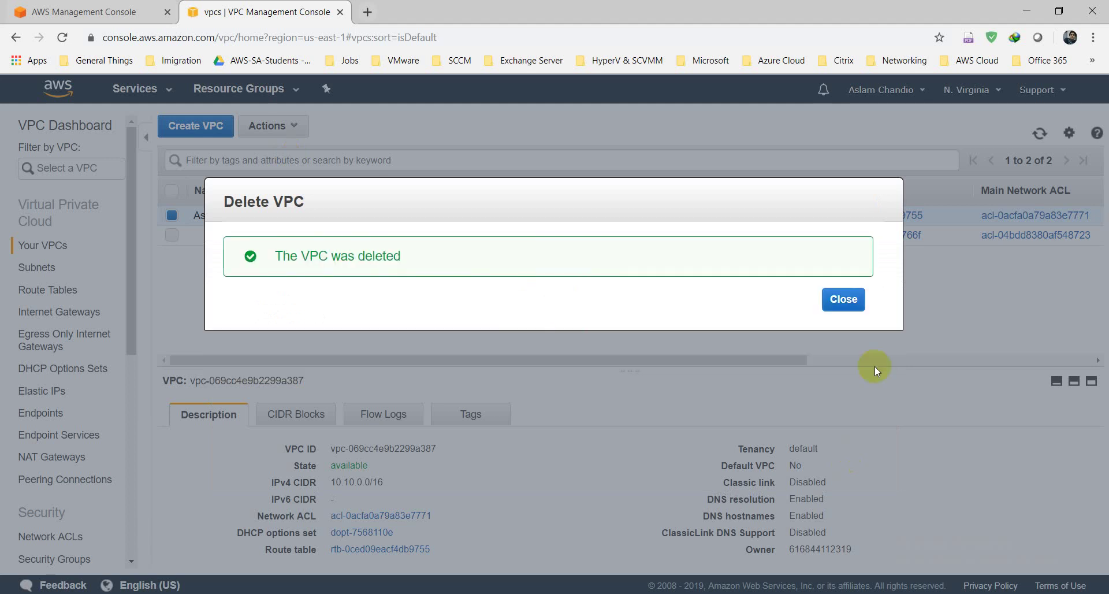
pyautogui.click(842, 299)
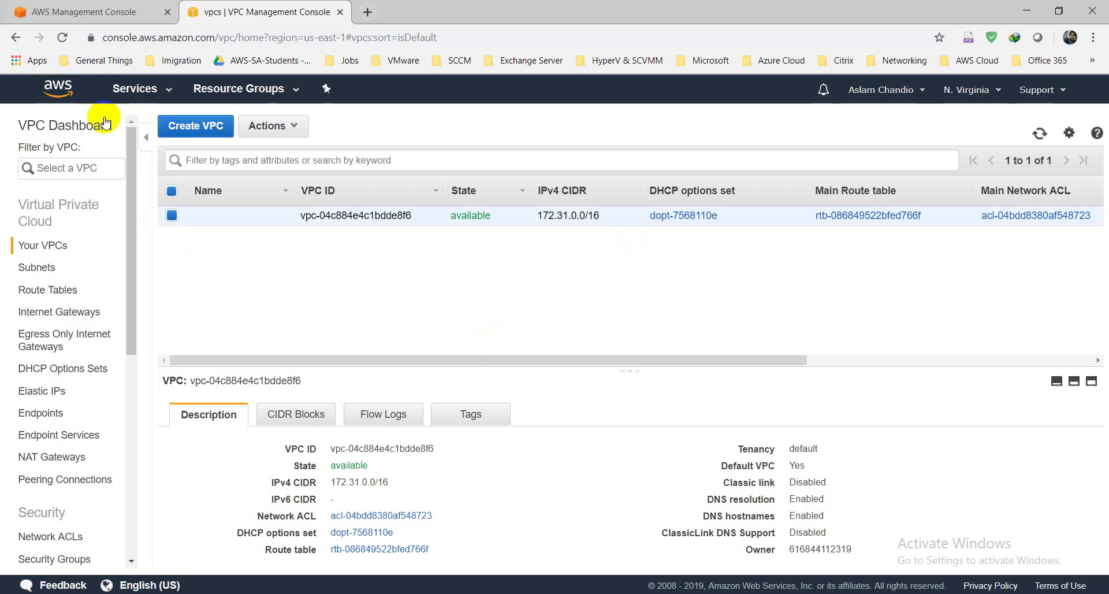
# Step: Start the VPC wizard from the dashboard with the VPC with Public and Private Subnets configuration
pyautogui.click(68, 126)
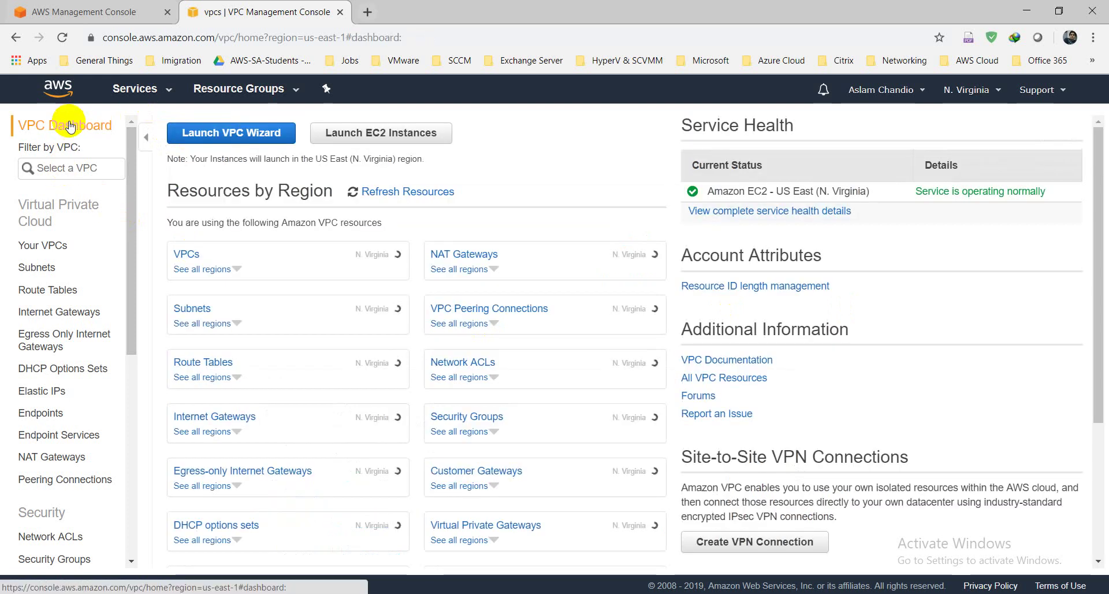
pyautogui.click(246, 134)
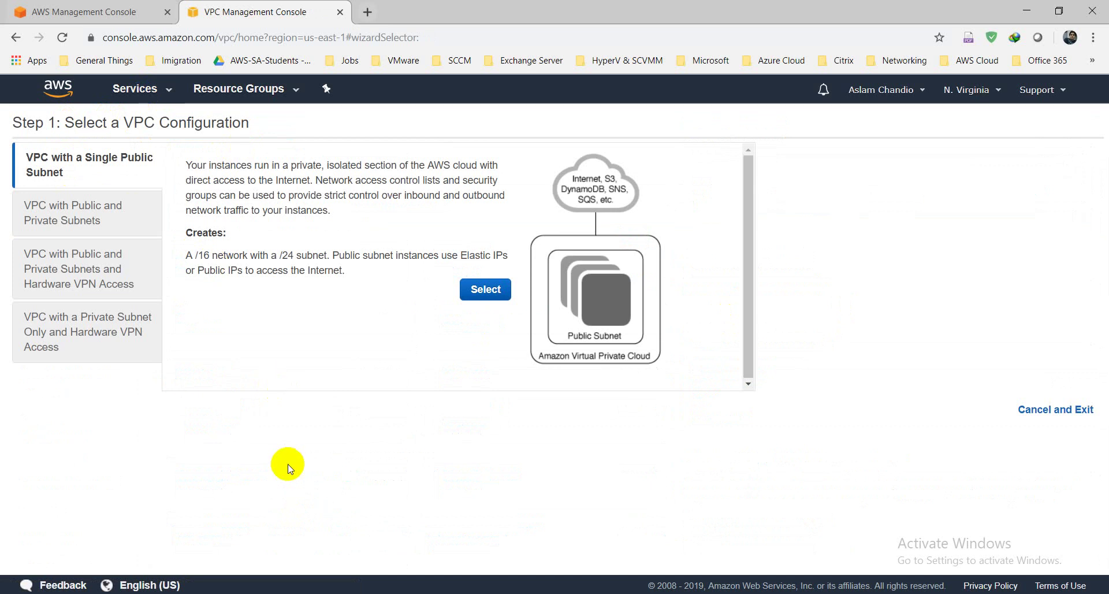
pyautogui.click(94, 207)
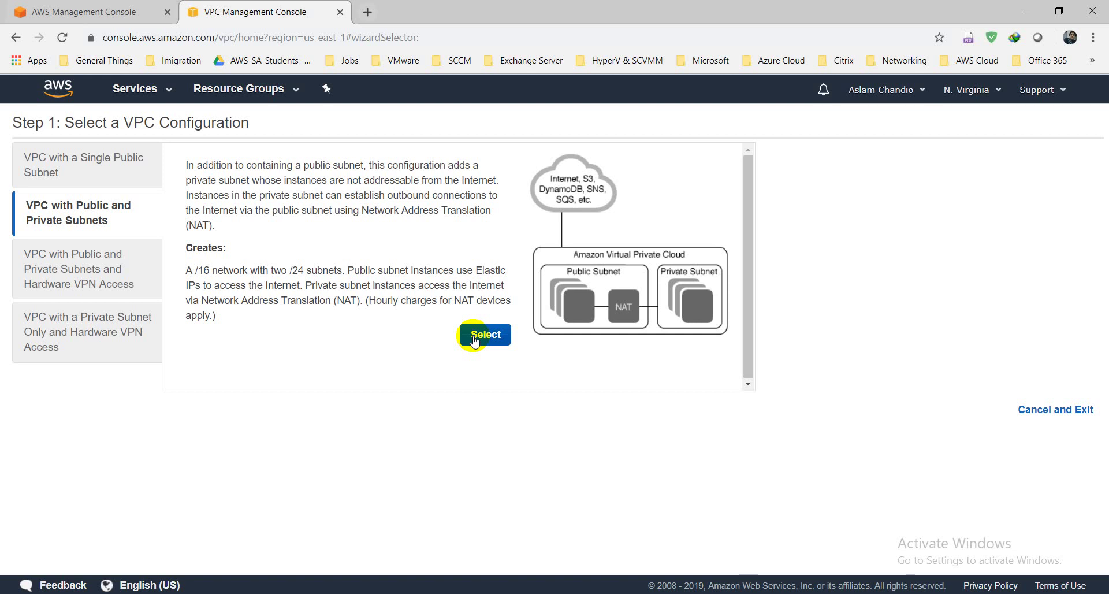
pyautogui.click(485, 335)
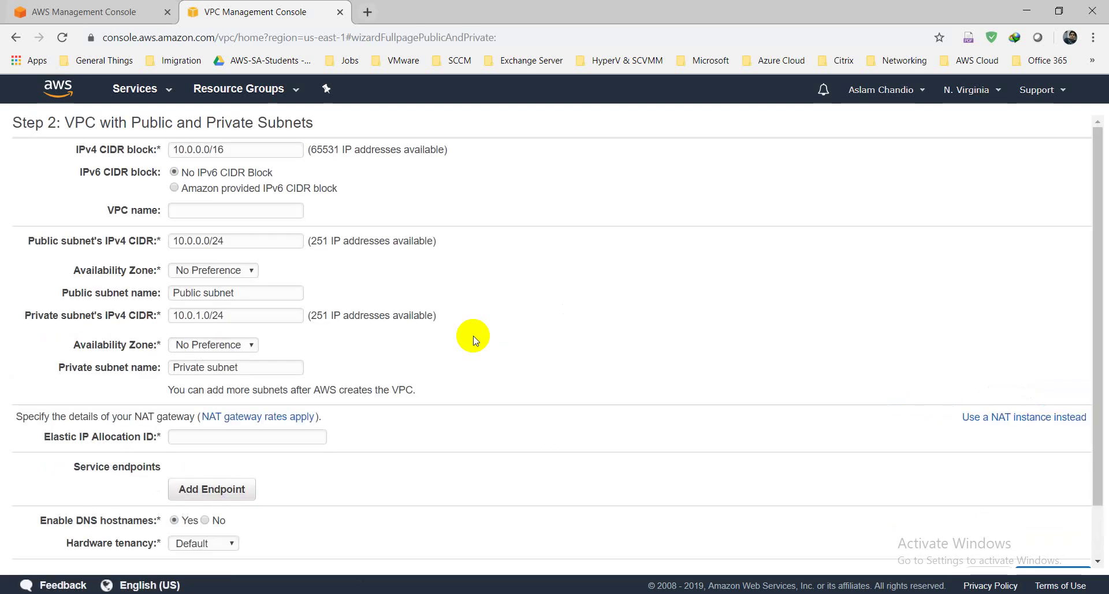
# Step: Set the new VPC's IPv4 CIDR block to 192.168.0.0/16
pyautogui.click(209, 149)
pyautogui.press('BackSpace')
pyautogui.press('BackSpace')
pyautogui.press('BackSpace')
pyautogui.press('BackSpace')
pyautogui.press('BackSpace')
pyautogui.press('BackSpace')
pyautogui.press('BackSpace')
pyautogui.press('BackSpace')
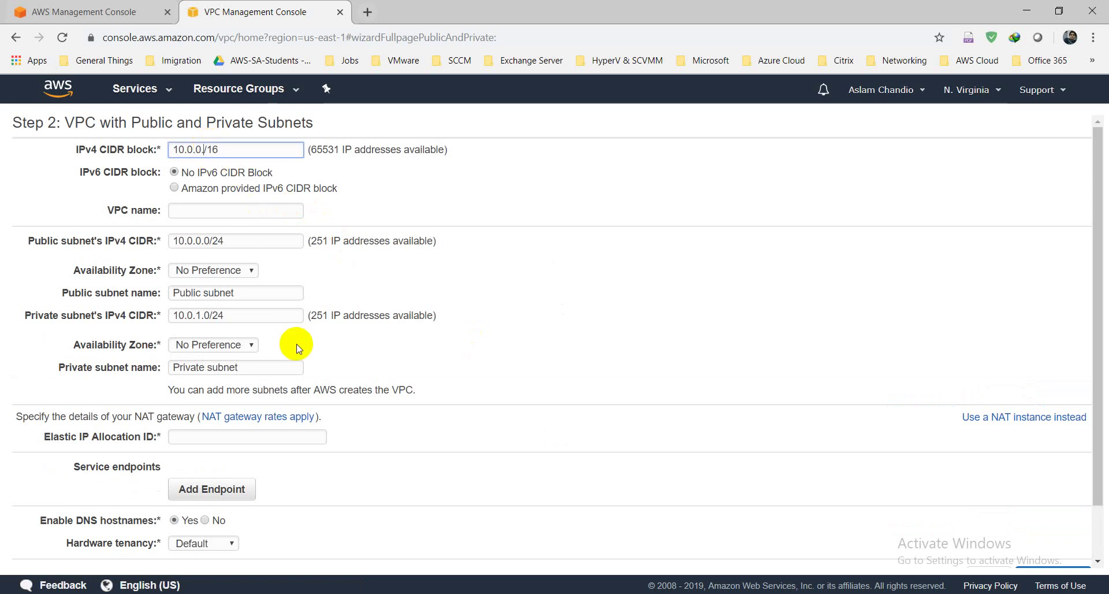
pyautogui.write('192.168')
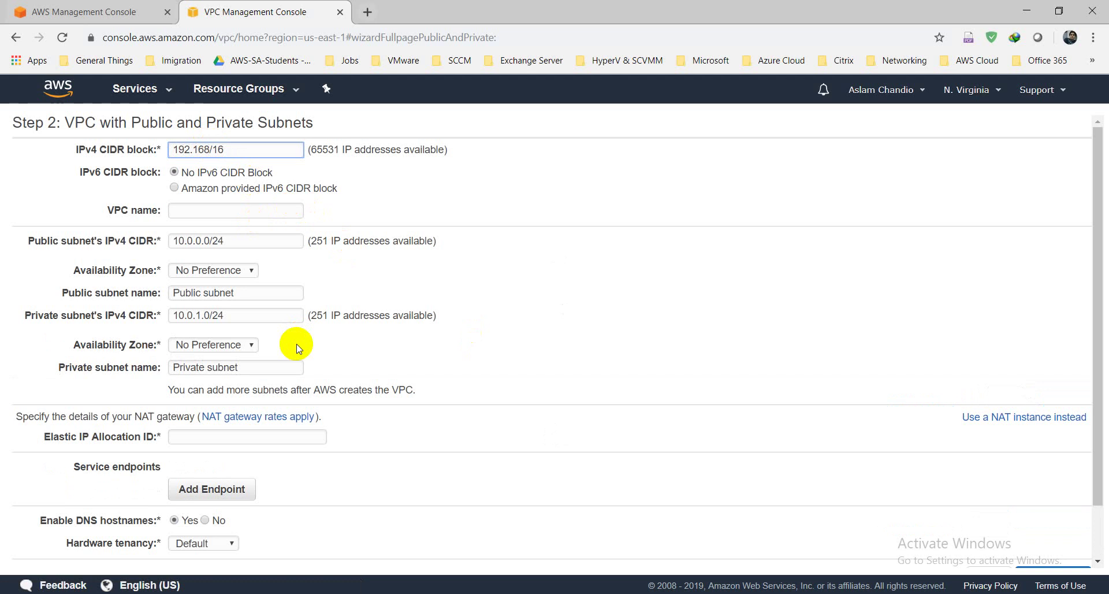
pyautogui.write('.0.0')
pyautogui.click(534, 198)
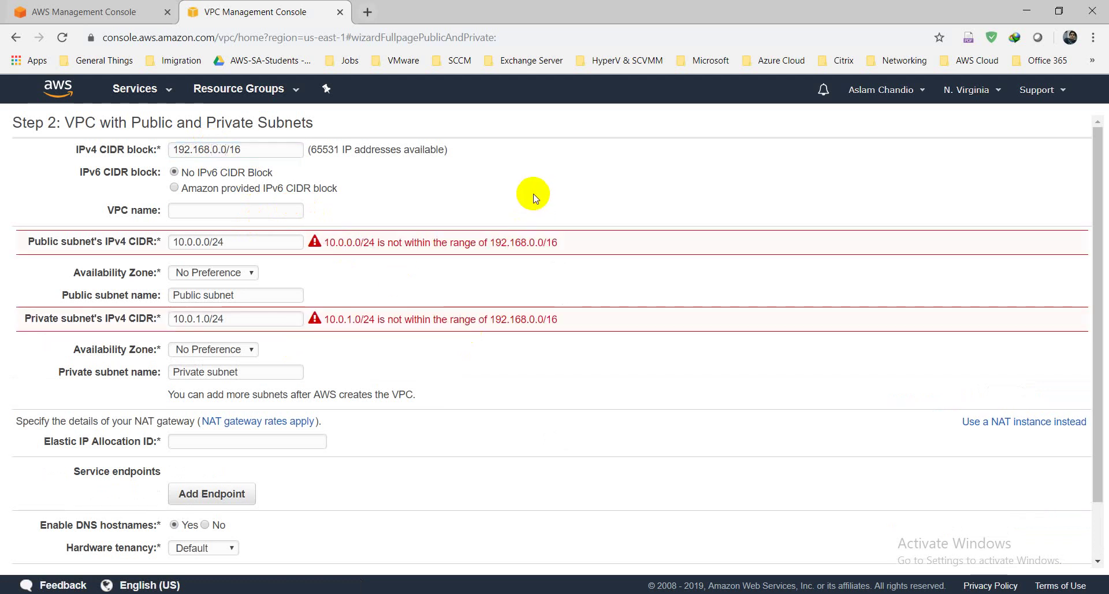
# Step: Name the new VPC Company-VPC
pyautogui.click(243, 209)
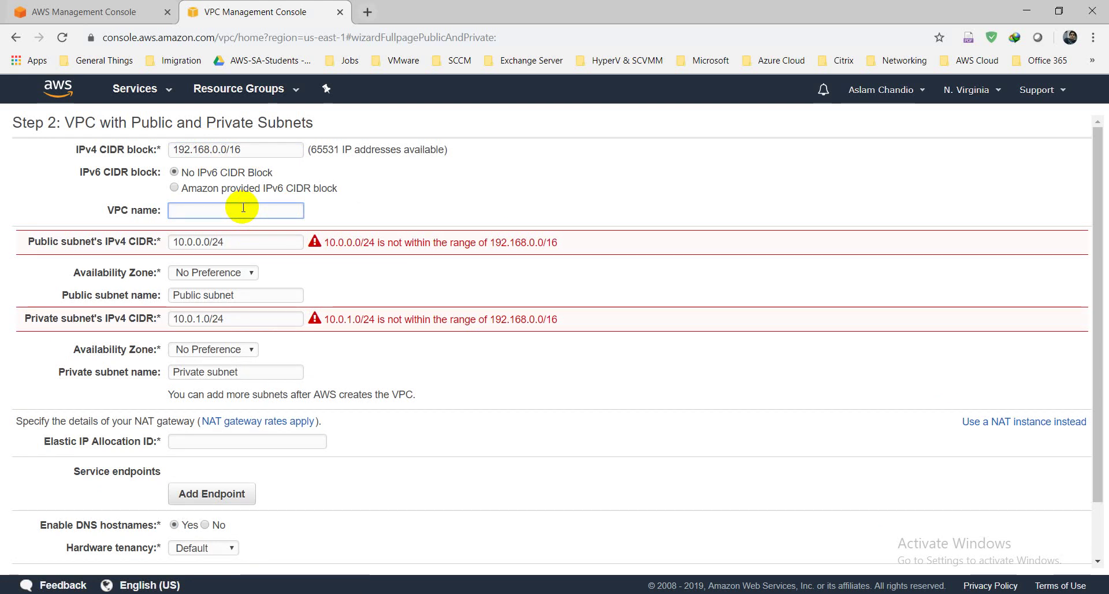
pyautogui.write('Company-VPC')
pyautogui.click(506, 179)
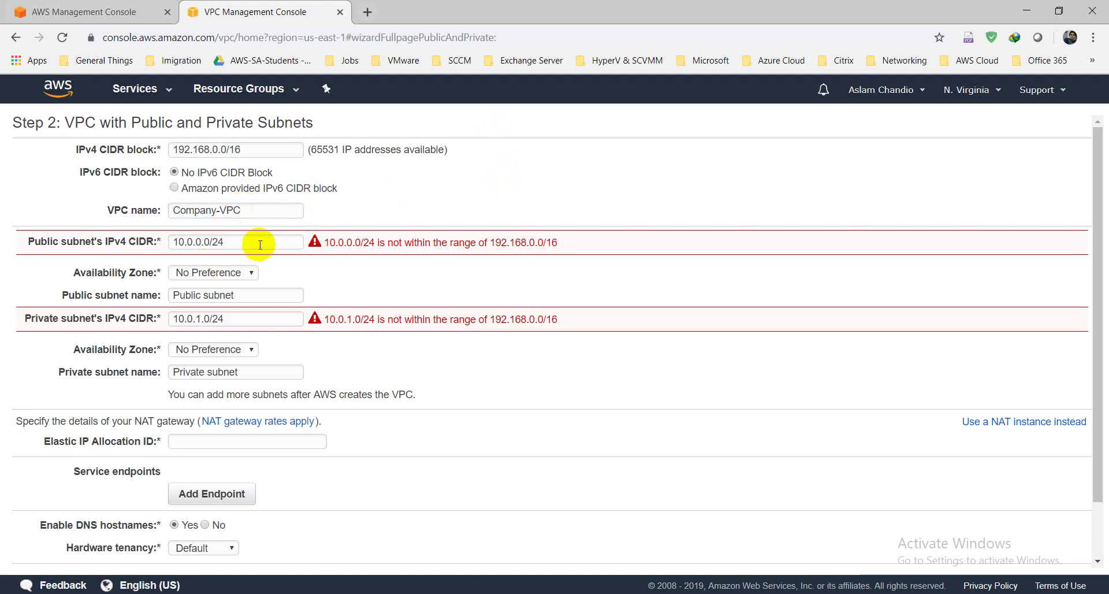
# Step: Set the public subnet's IPv4 CIDR to 192.168.1.0/24
pyautogui.moveTo(258, 242); pyautogui.dragTo(196, 242)
pyautogui.hotkey('ctrl', 'a')
pyautogui.press('BackSpace')
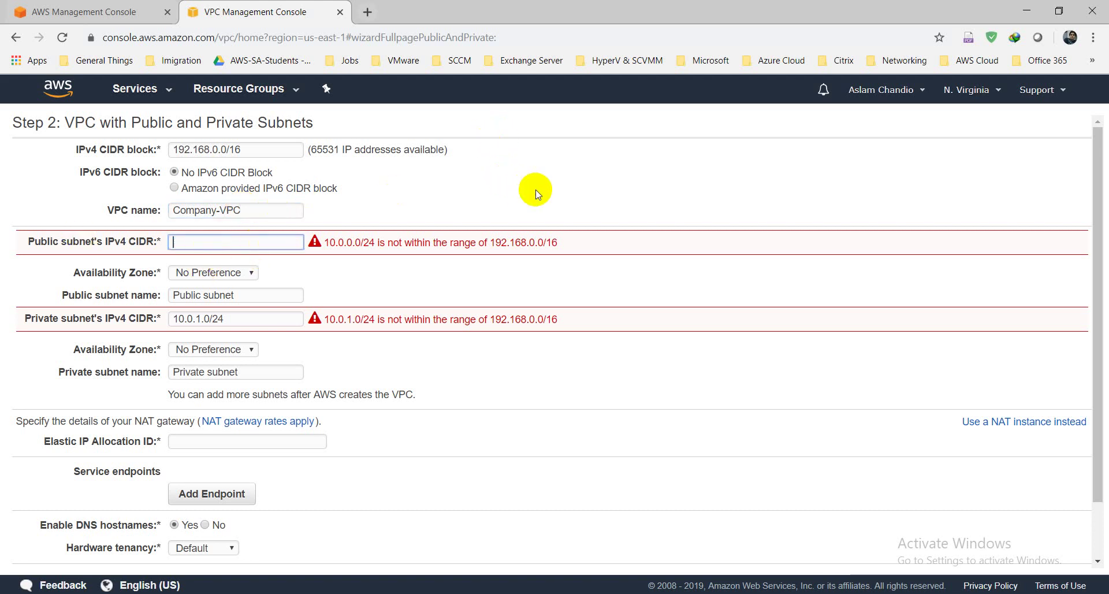
pyautogui.write('192.16')
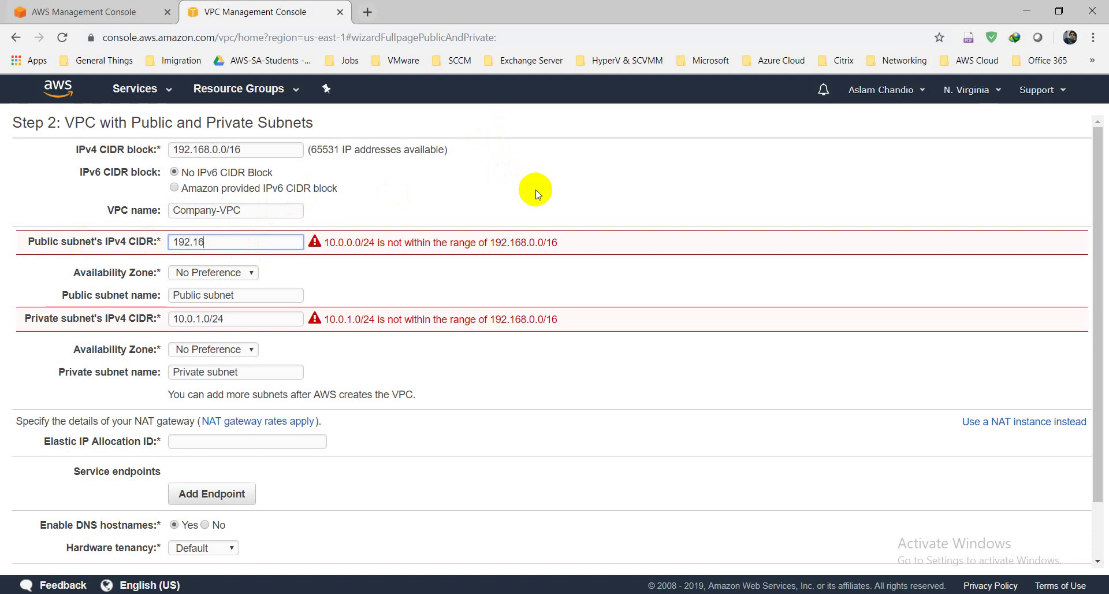
pyautogui.write('8.1.0/24')
pyautogui.click(644, 192)
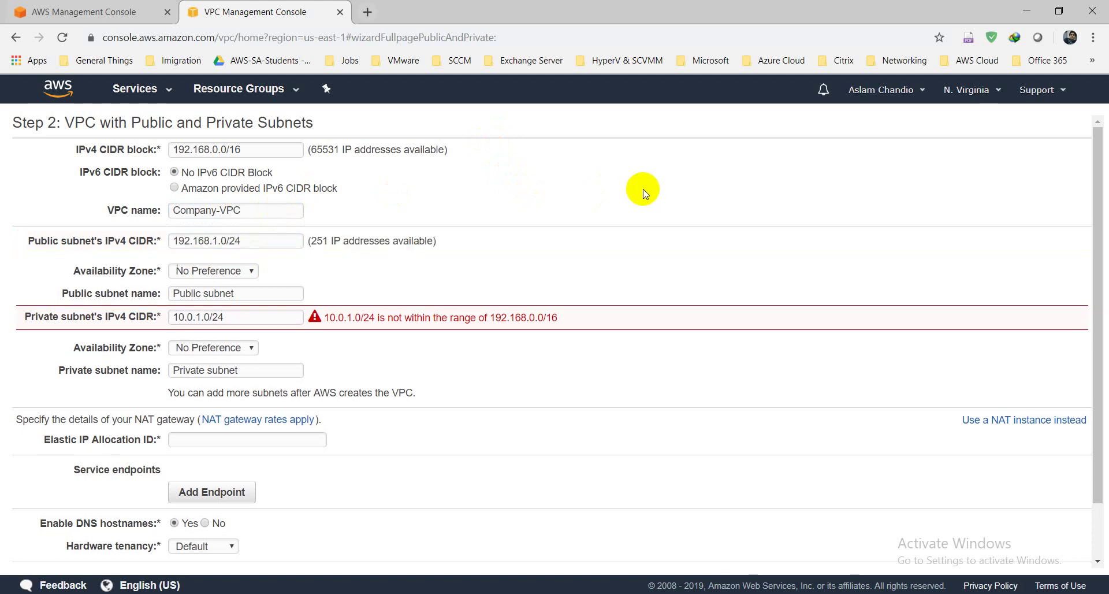
# Step: Place the public subnet in availability zone us-east-1a and name it PublicSubnet-1
pyautogui.click(254, 271)
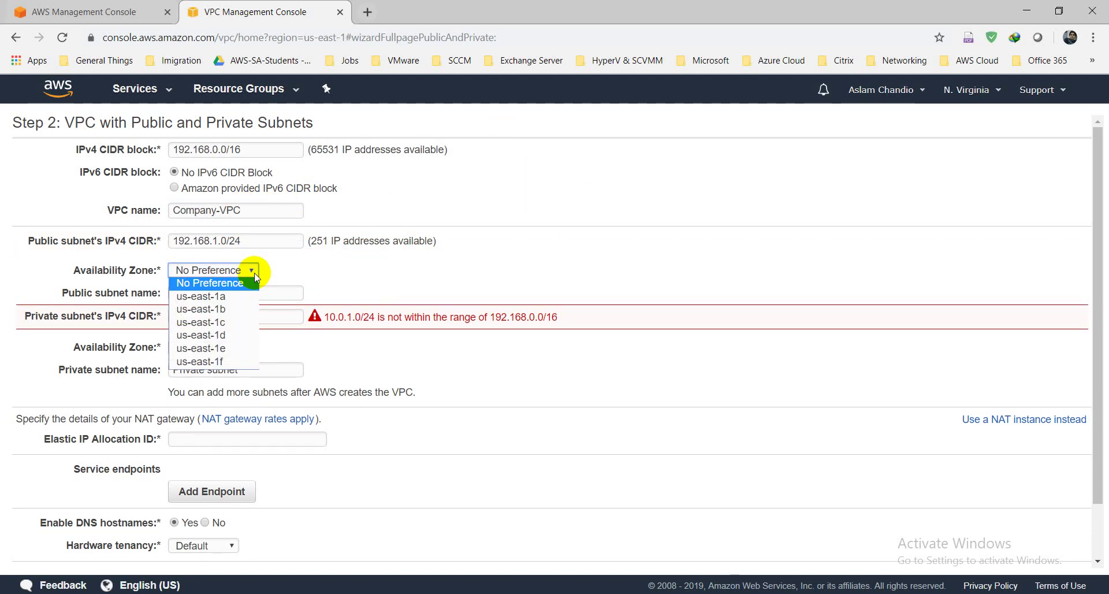
pyautogui.click(230, 296)
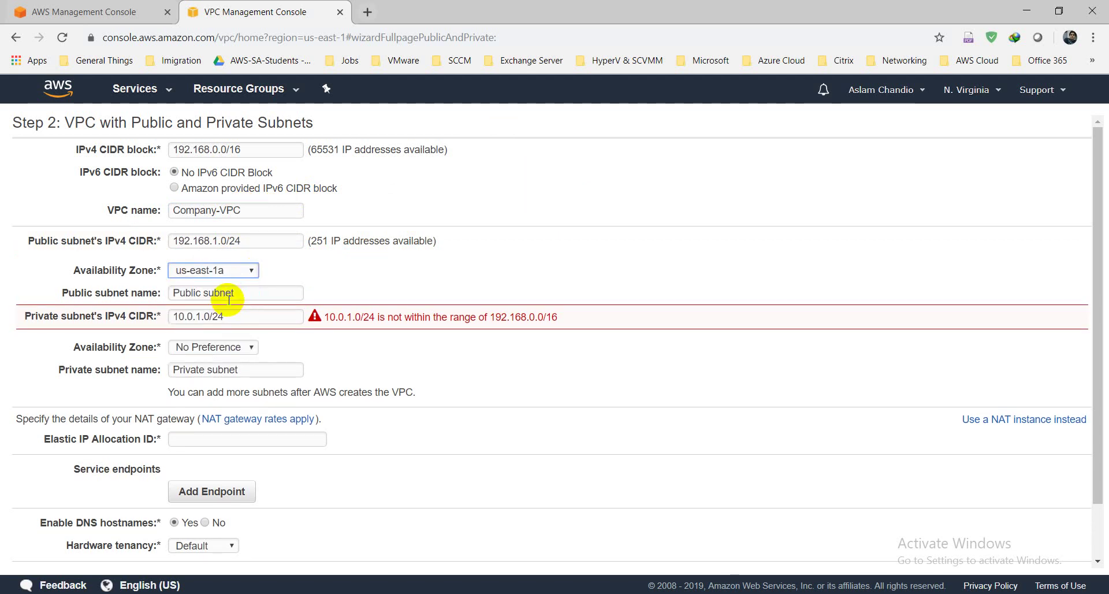
pyautogui.moveTo(288, 293); pyautogui.dragTo(161, 293)
pyautogui.press('BackSpace')
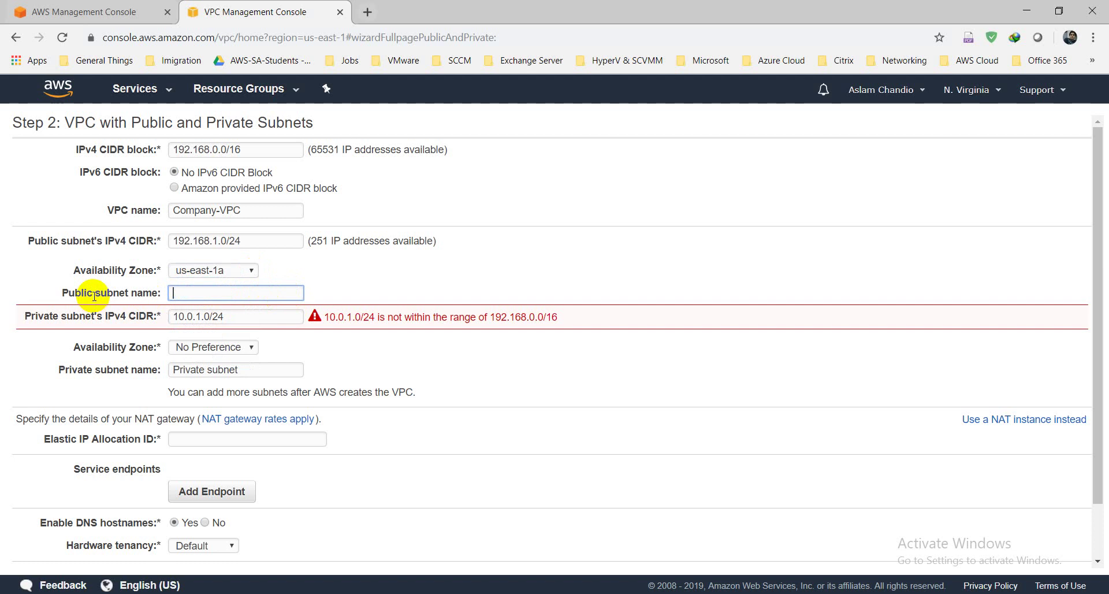
pyautogui.write('PublicSubnet-1')
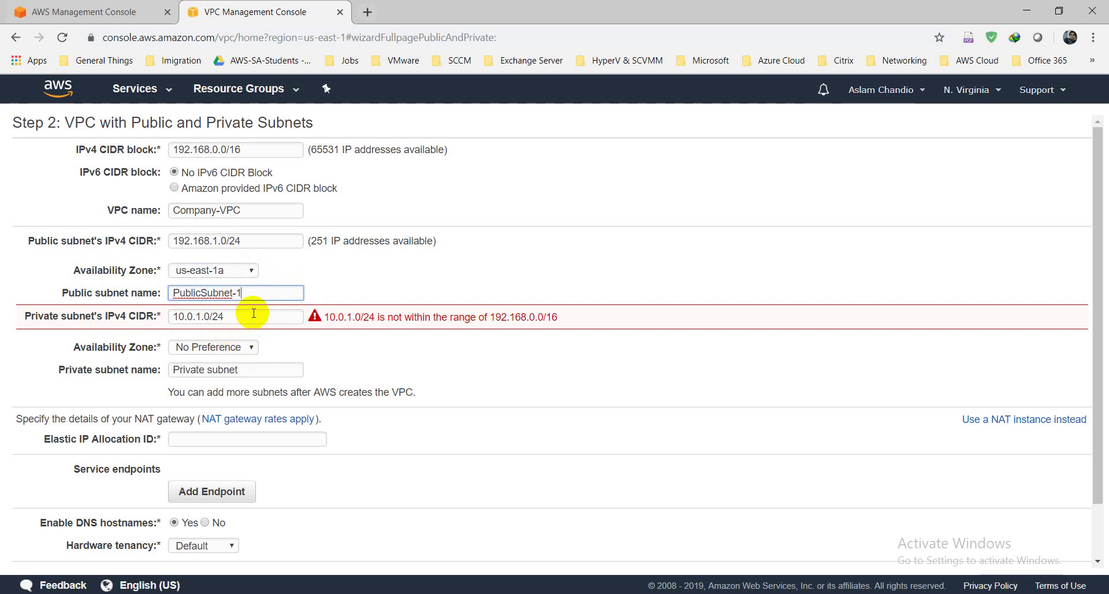
# Step: Set the private subnet's IPv4 CIDR to 192.168.2.0/24
pyautogui.moveTo(253, 313); pyautogui.dragTo(90, 324)
pyautogui.press('BackSpace')
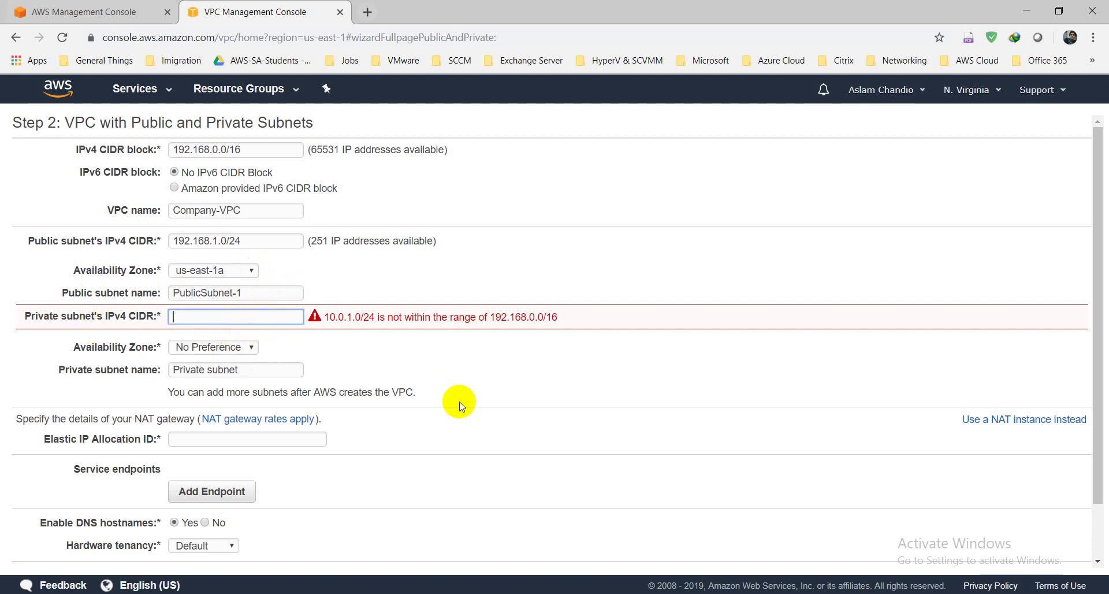
pyautogui.write('192.168.2.0/24')
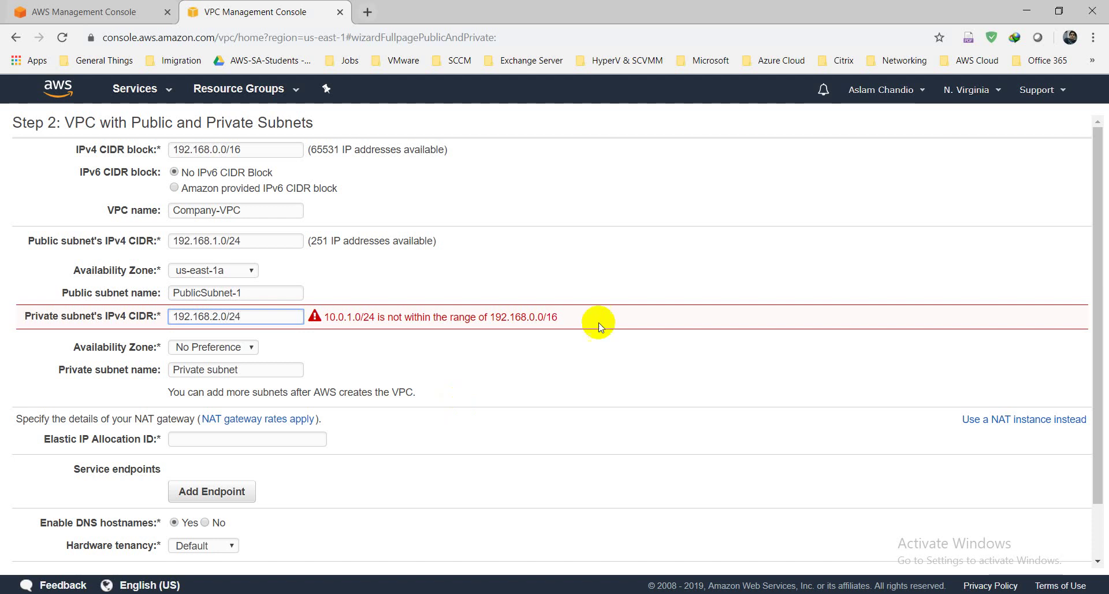
pyautogui.click(641, 278)
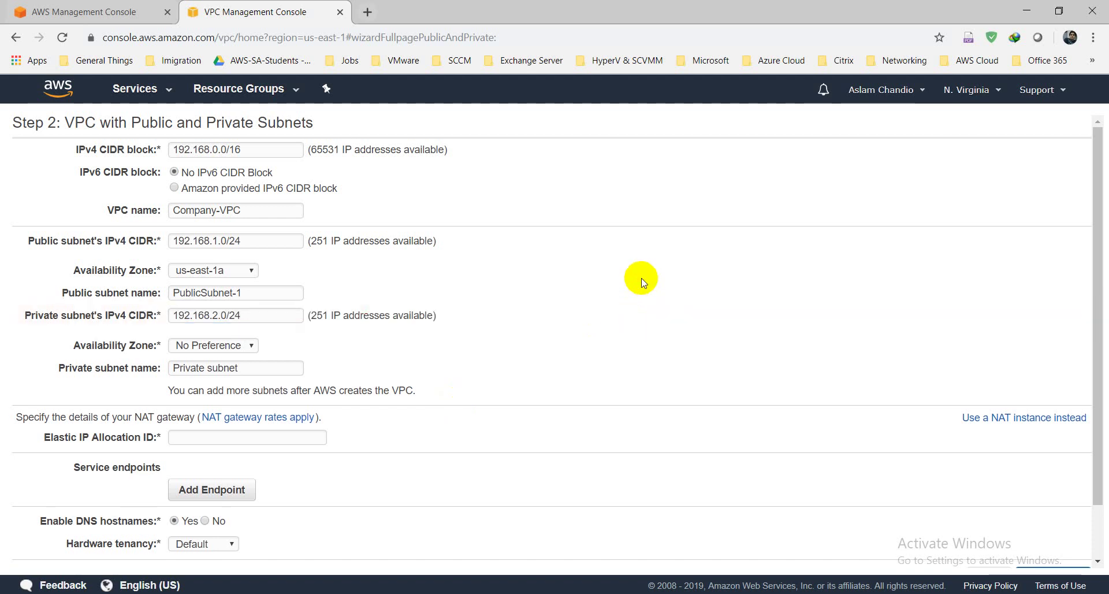
# Step: Place the private subnet in availability zone us-east-1b and name it PrivateSubnet-1
pyautogui.click(240, 345)
pyautogui.click(233, 384)
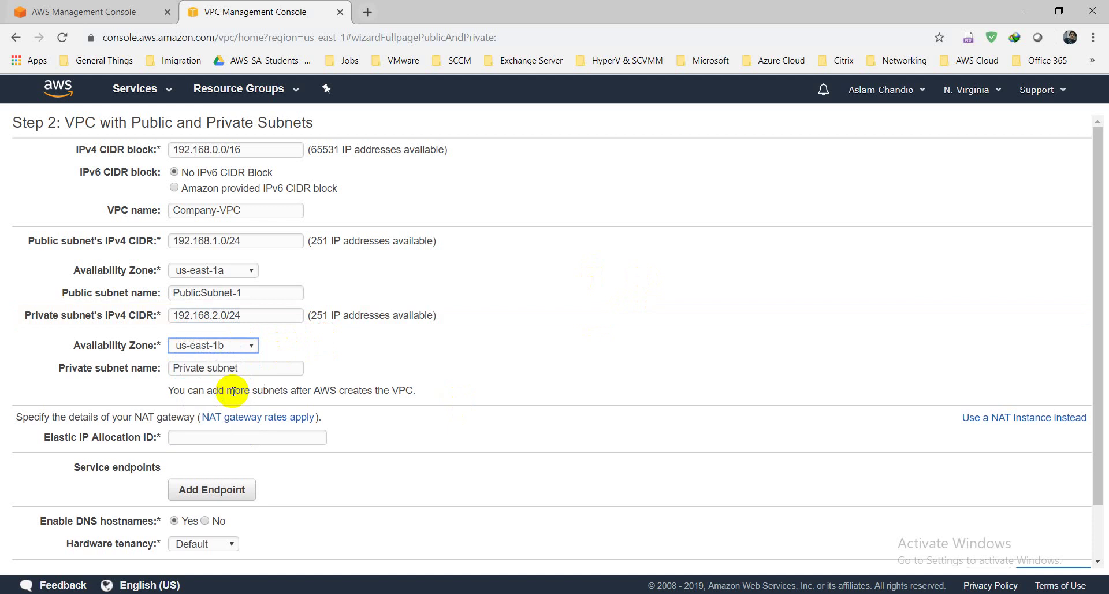
pyautogui.moveTo(276, 369); pyautogui.dragTo(63, 355)
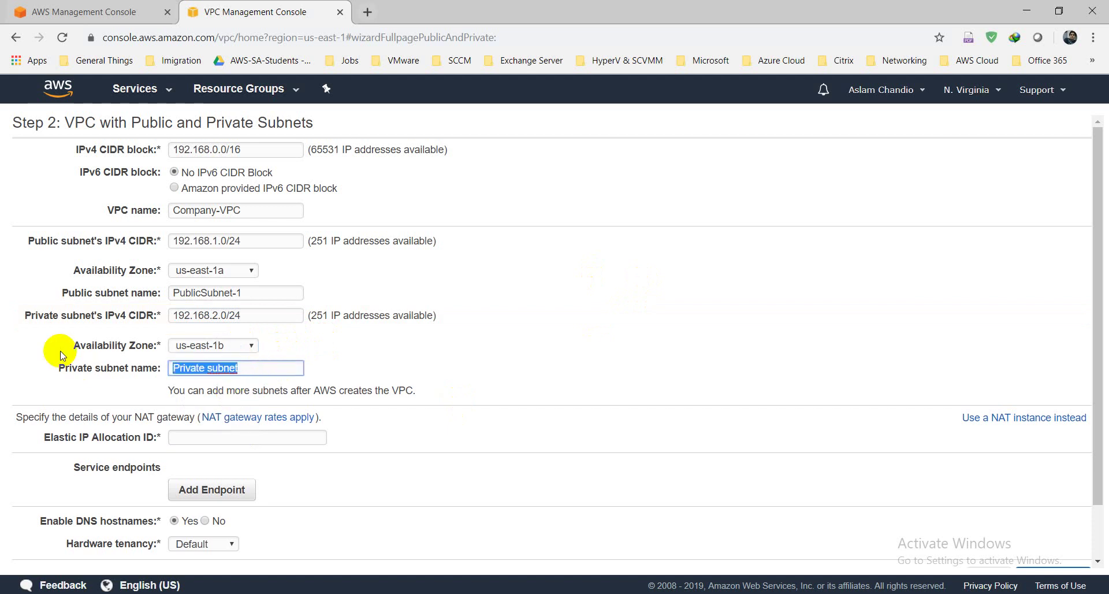
pyautogui.press('BackSpace')
pyautogui.write('Pr')
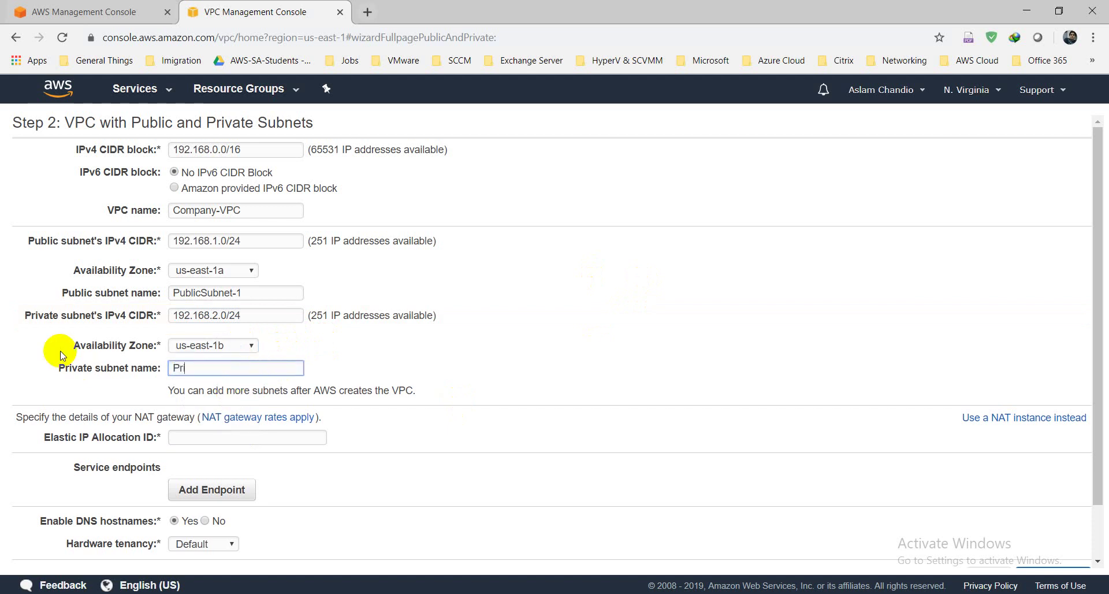
pyautogui.write('ivateSubnet-')
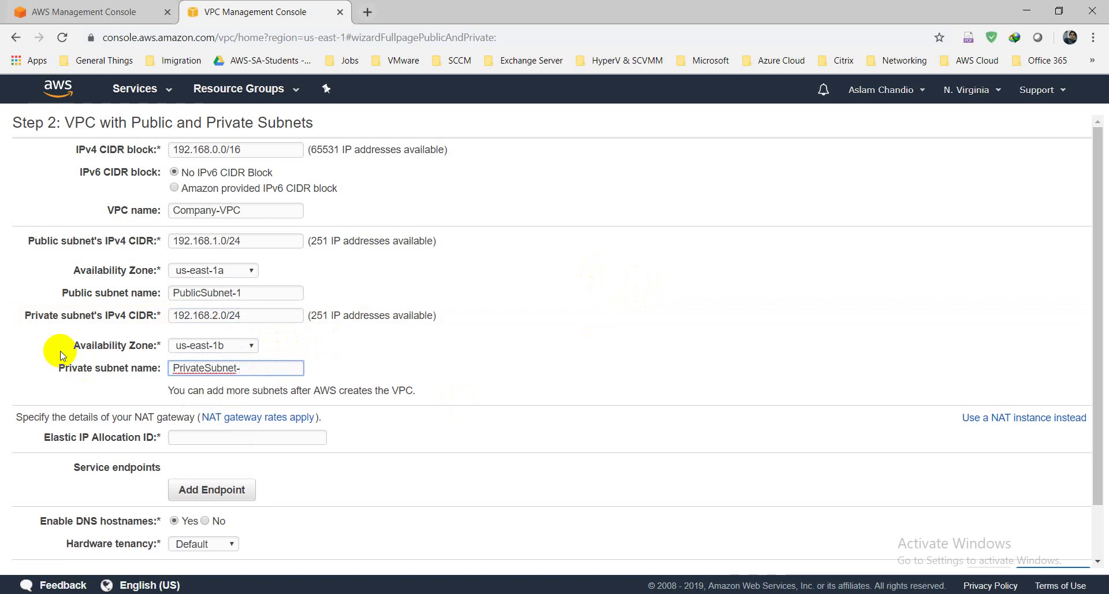
pyautogui.write('1')
pyautogui.click(507, 347)
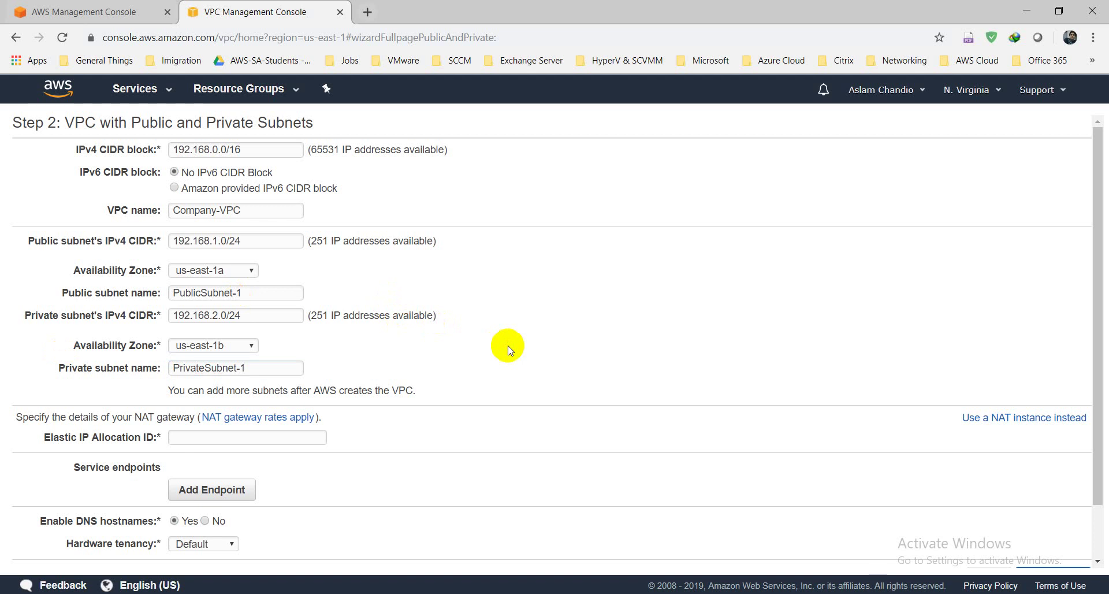
# Step: Check the Elastic IP allocations offered for the NAT gateway and open the Elastic IPs list in a separate browser tab
pyautogui.click(283, 443)
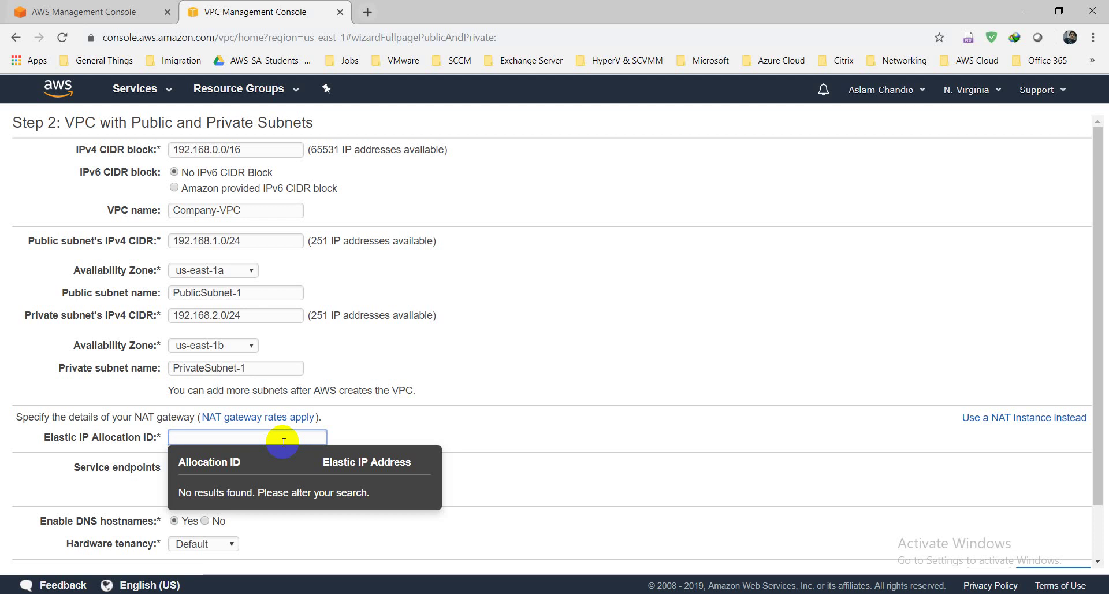
pyautogui.click(119, 11)
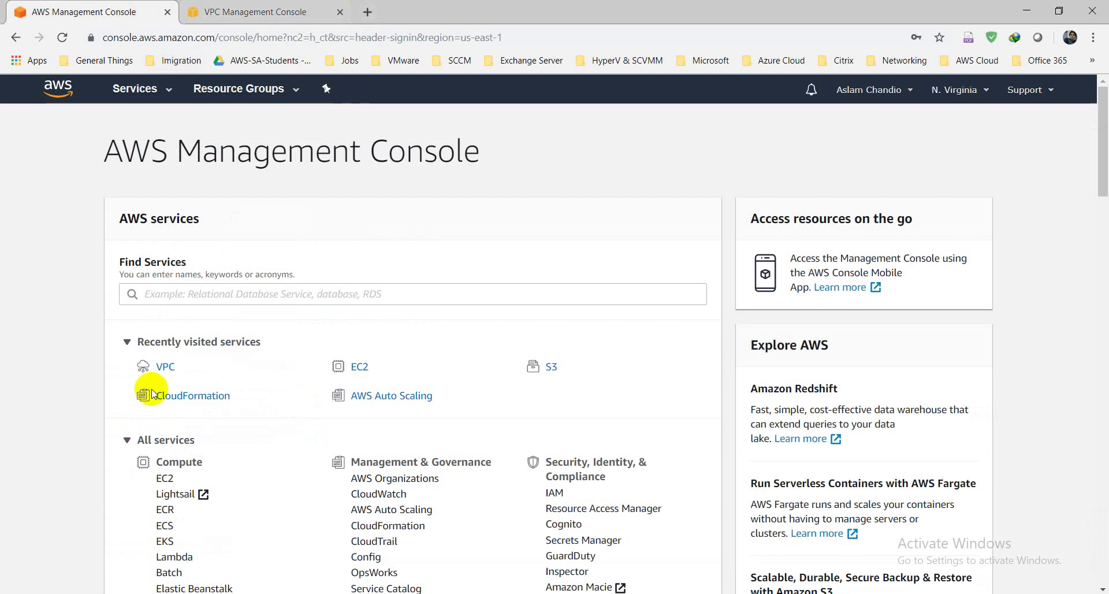
pyautogui.rightClick(163, 369)
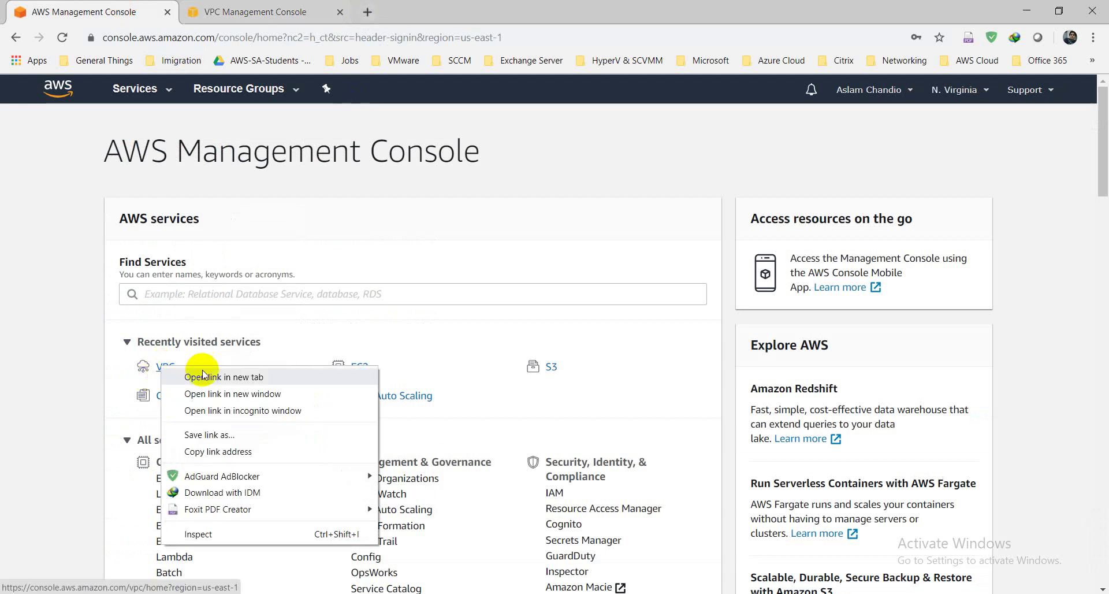
pyautogui.click(193, 369)
pyautogui.click(404, 10)
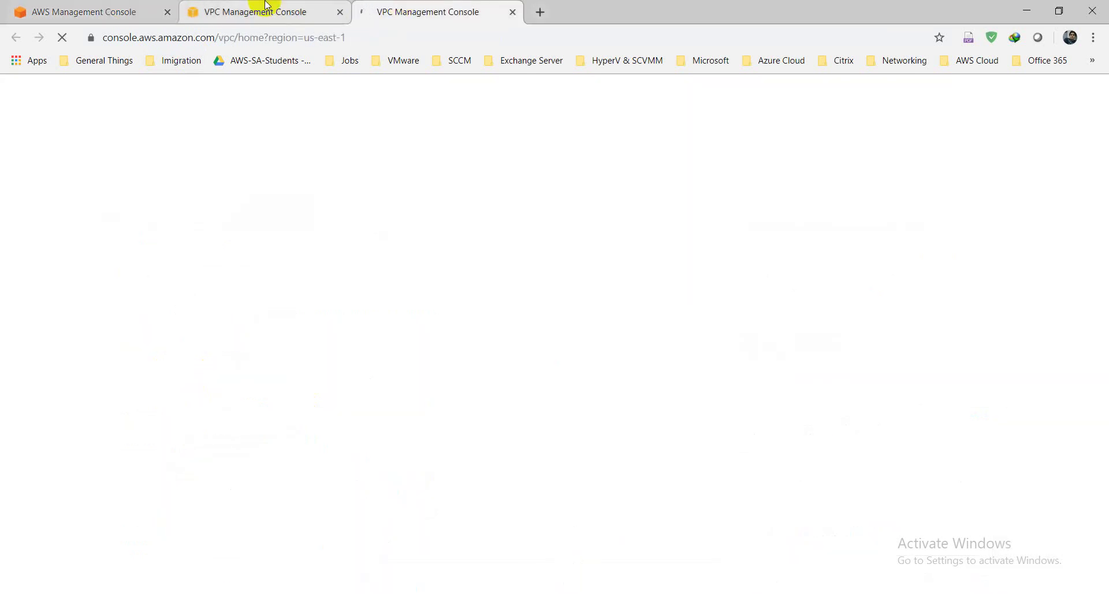
pyautogui.click(283, 10)
pyautogui.click(448, 7)
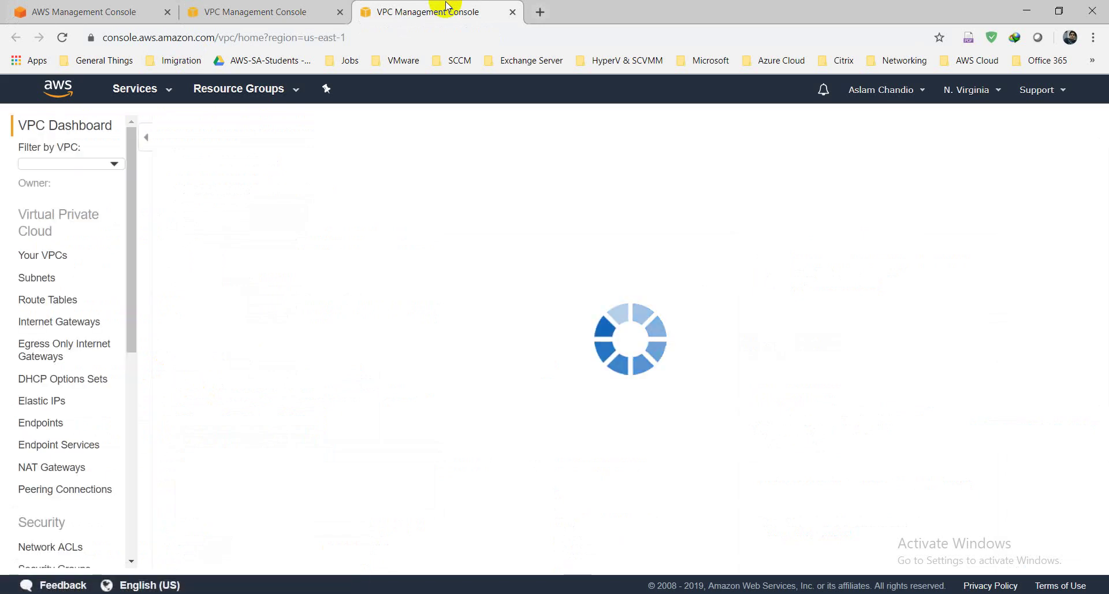
pyautogui.click(52, 393)
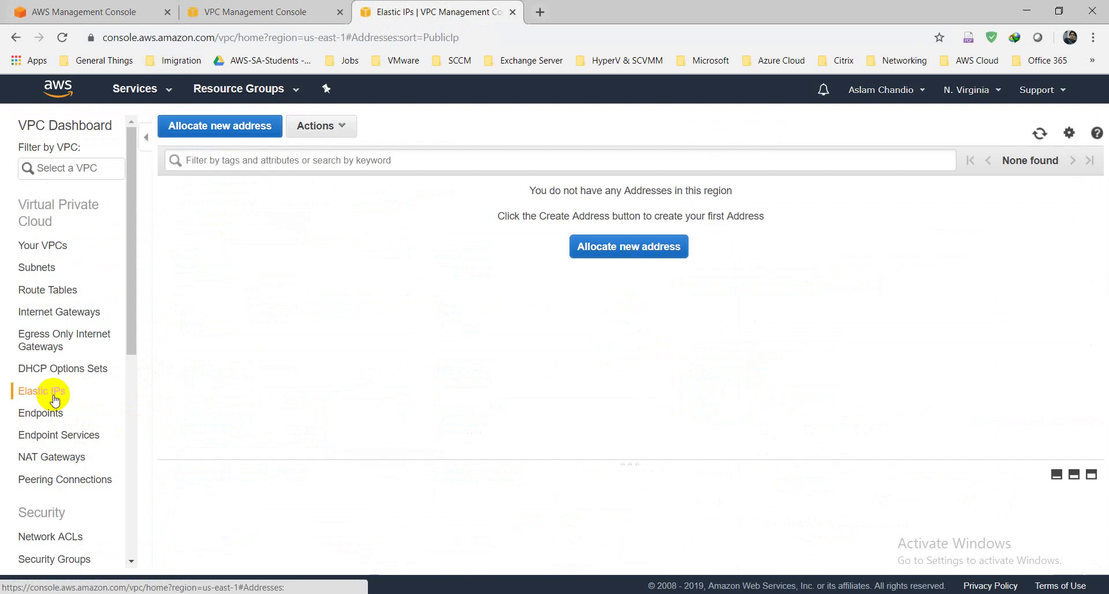
# Step: Allocate a new Elastic IP address from the Amazon pool and refresh the address list
pyautogui.click(629, 254)
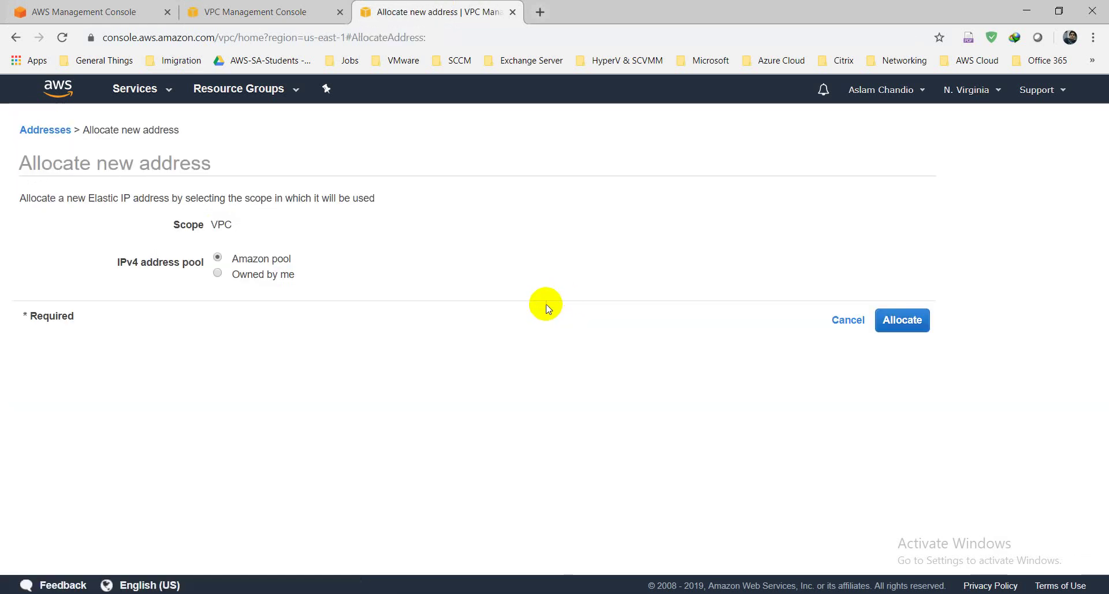
pyautogui.click(899, 319)
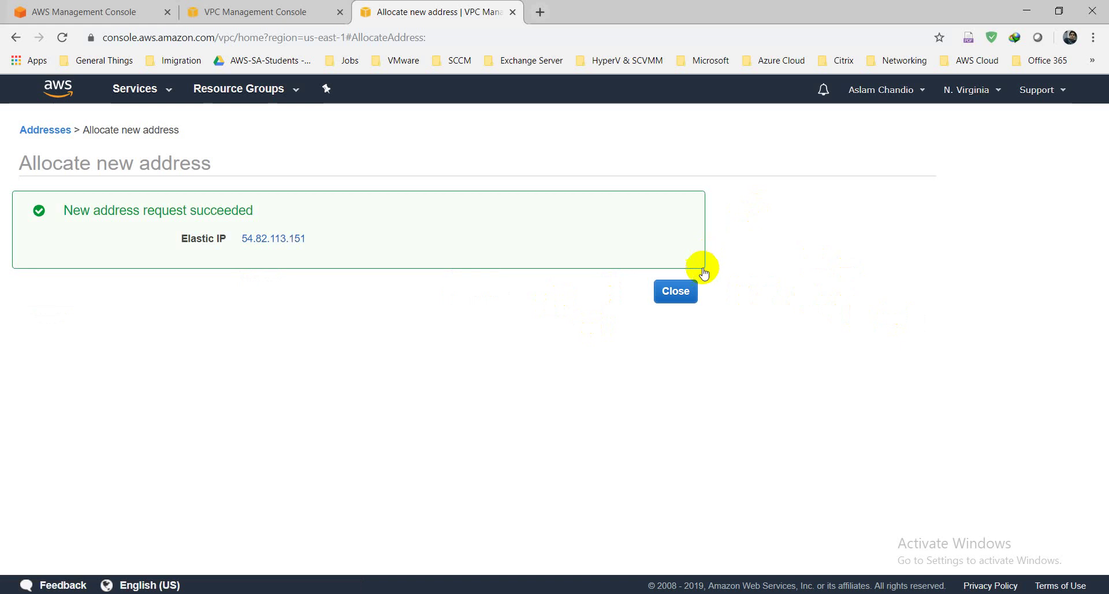
pyautogui.click(681, 296)
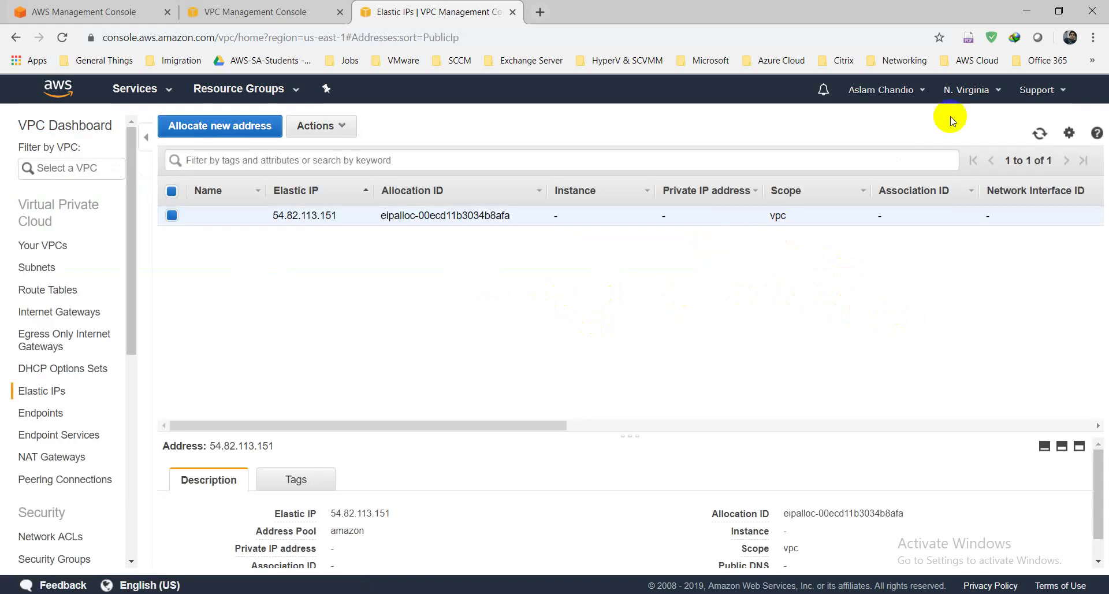
pyautogui.click(1038, 134)
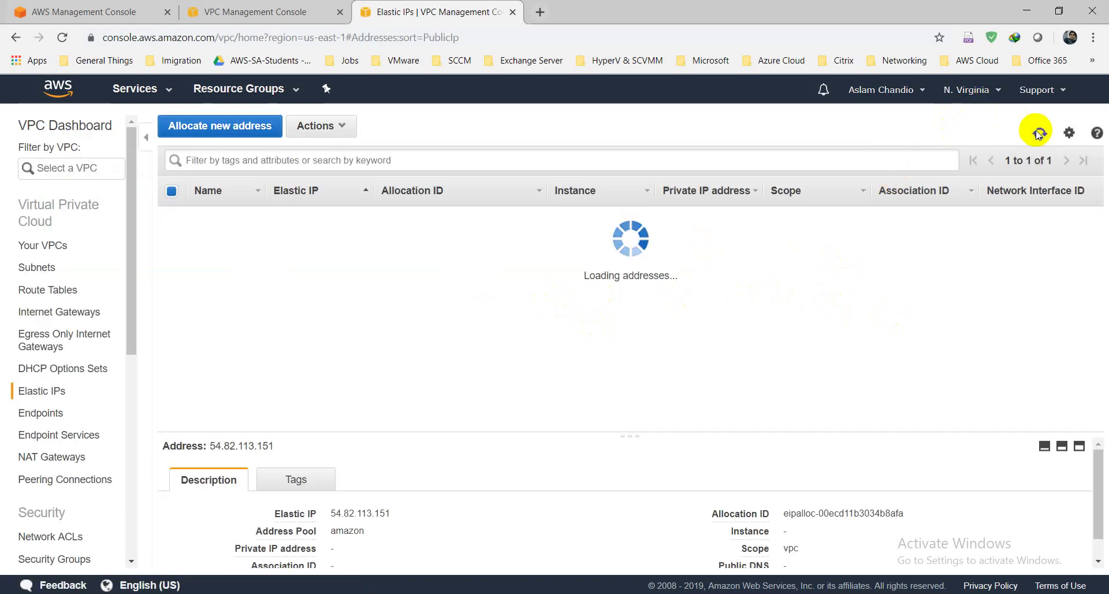
# Step: In the VPC wizard, assign the newly allocated Elastic IP to the NAT gateway, checking it against the Elastic IPs list
pyautogui.click(272, 6)
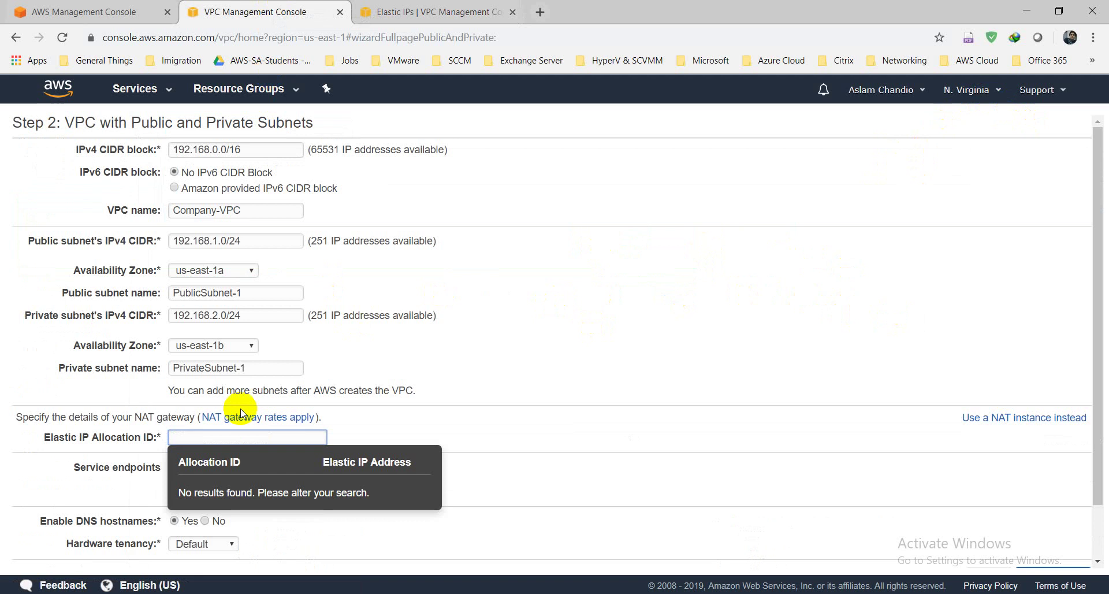
pyautogui.click(428, 411)
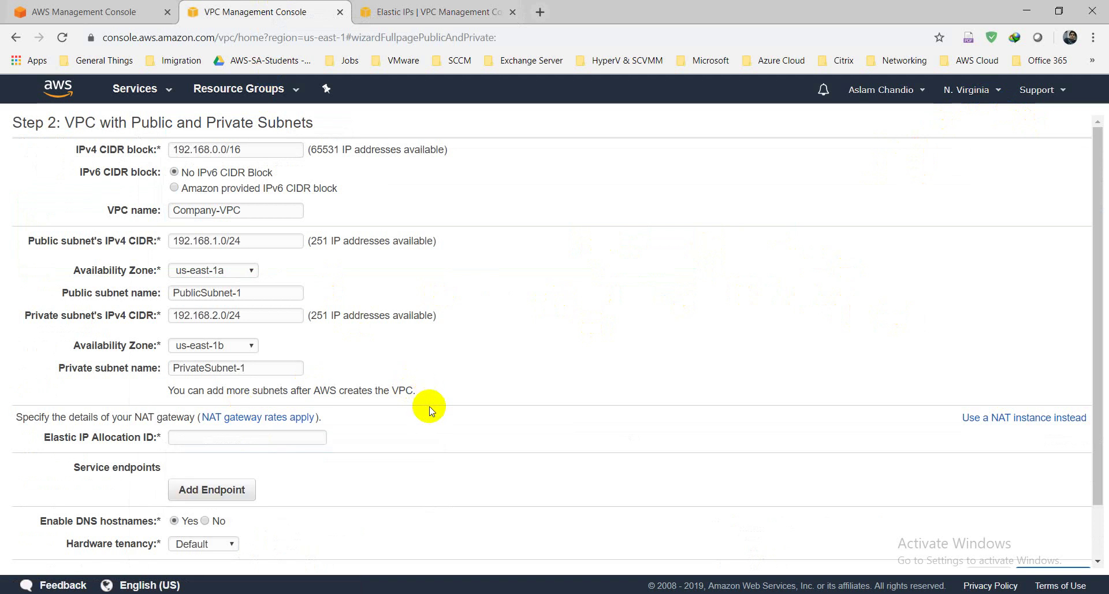
pyautogui.click(285, 438)
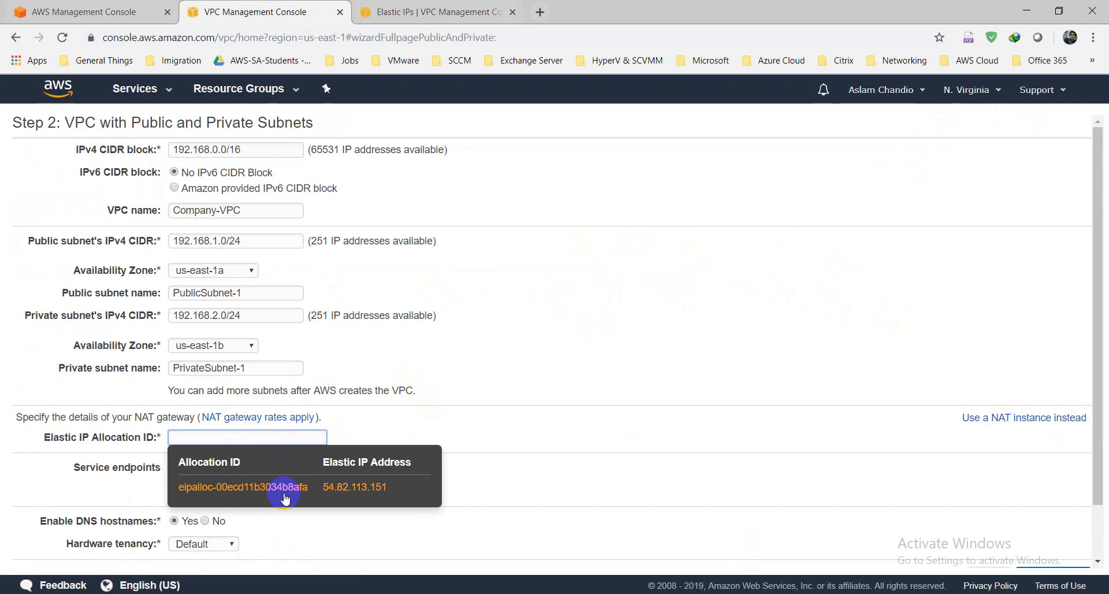
pyautogui.click(467, 6)
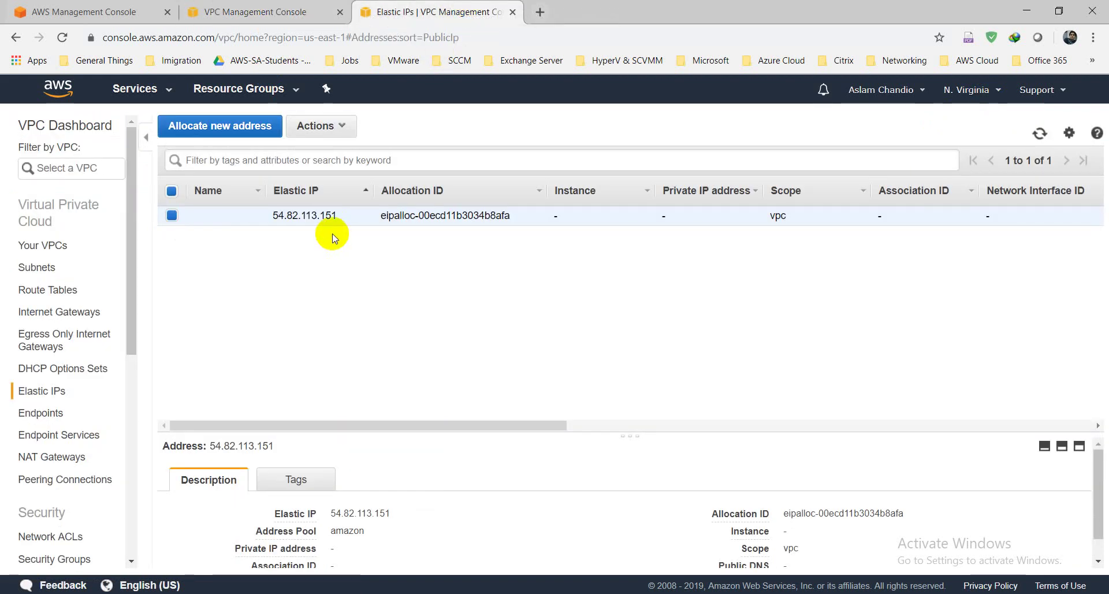
pyautogui.click(271, 11)
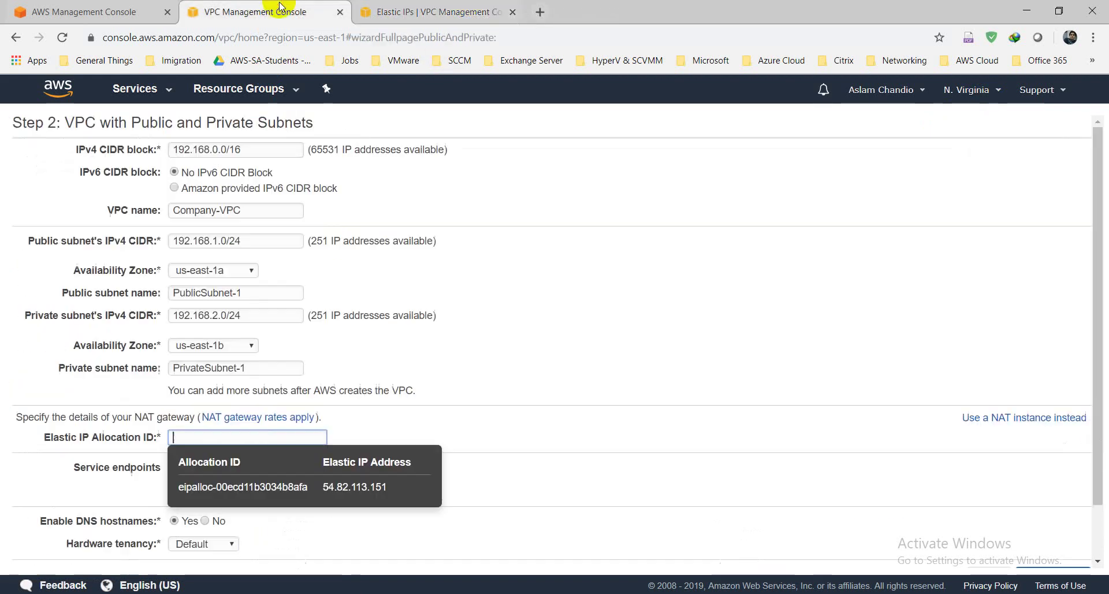
pyautogui.click(358, 490)
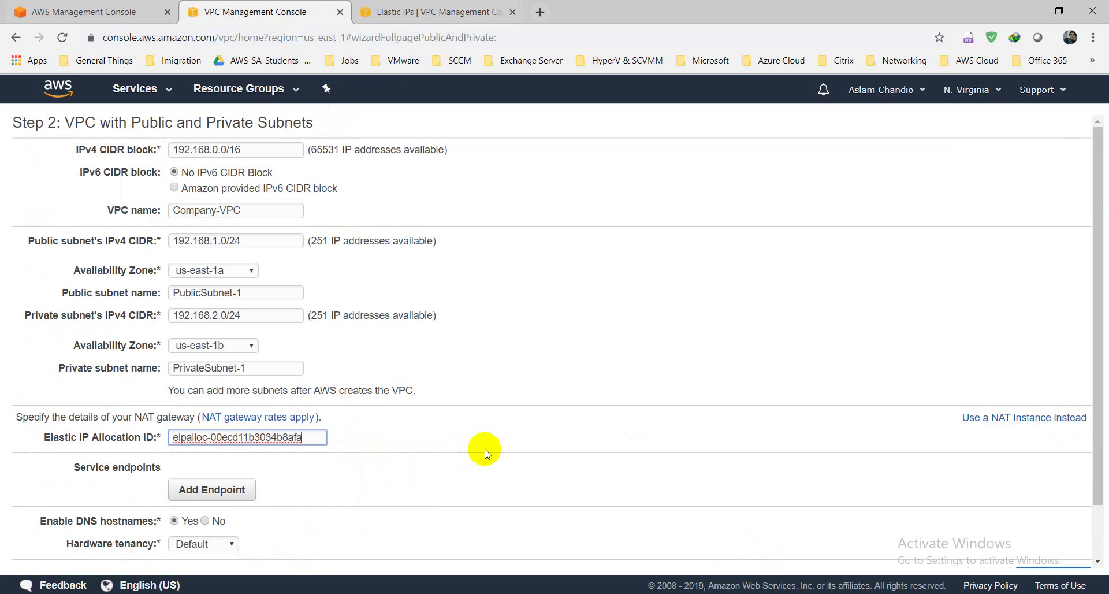